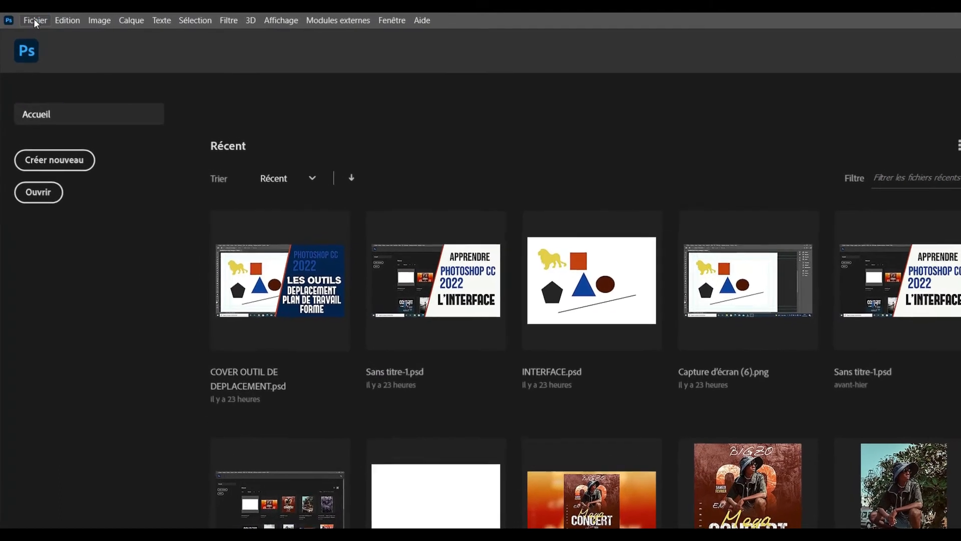
click(33, 19)
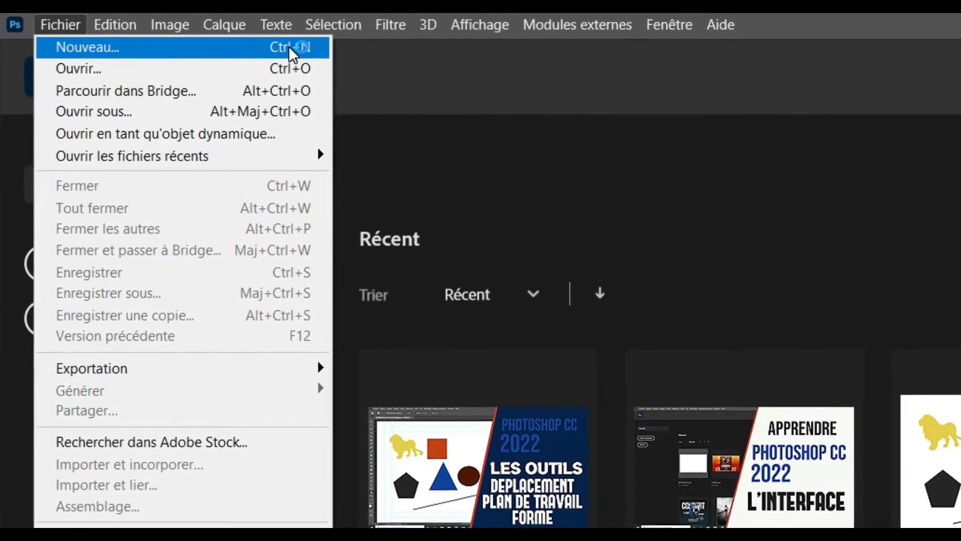
click(492, 72)
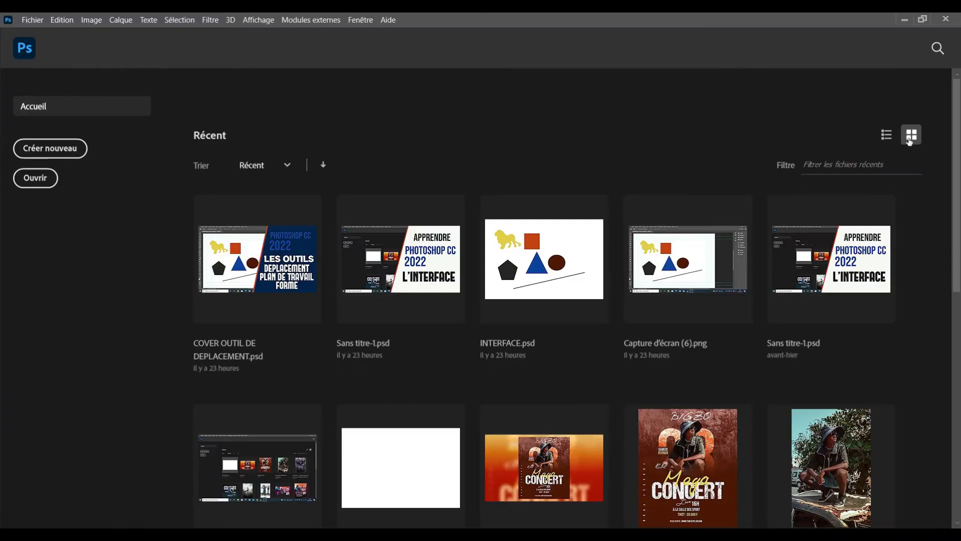
Step: View the recent files as a list, and restore the thumbnail view
click(886, 135)
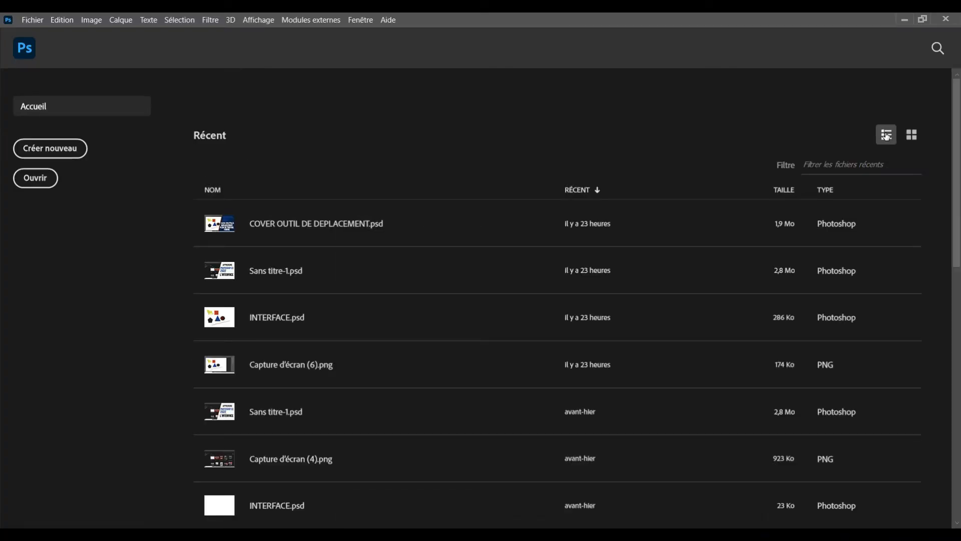
click(911, 135)
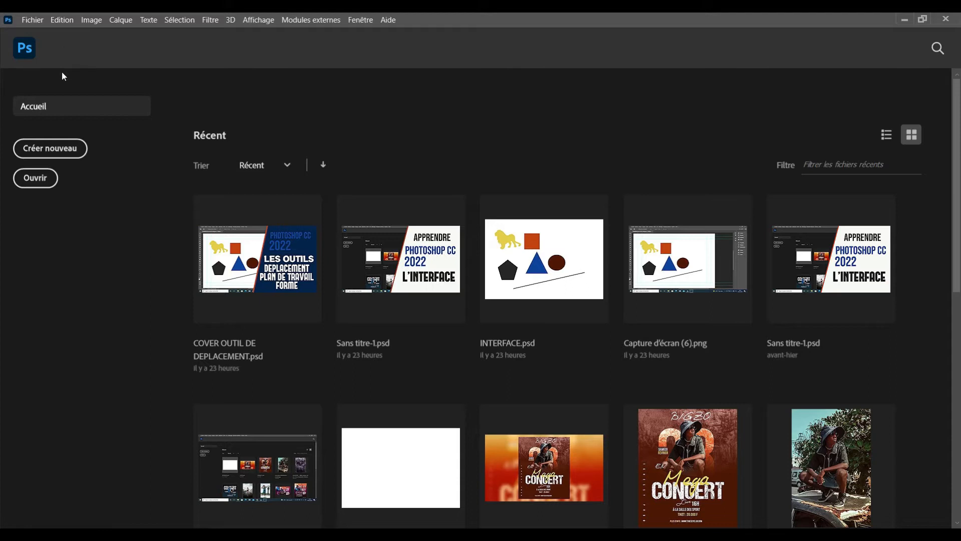
Step: Start a new document and name it OUTIL DE SELECTION RECTANGLE
click(63, 150)
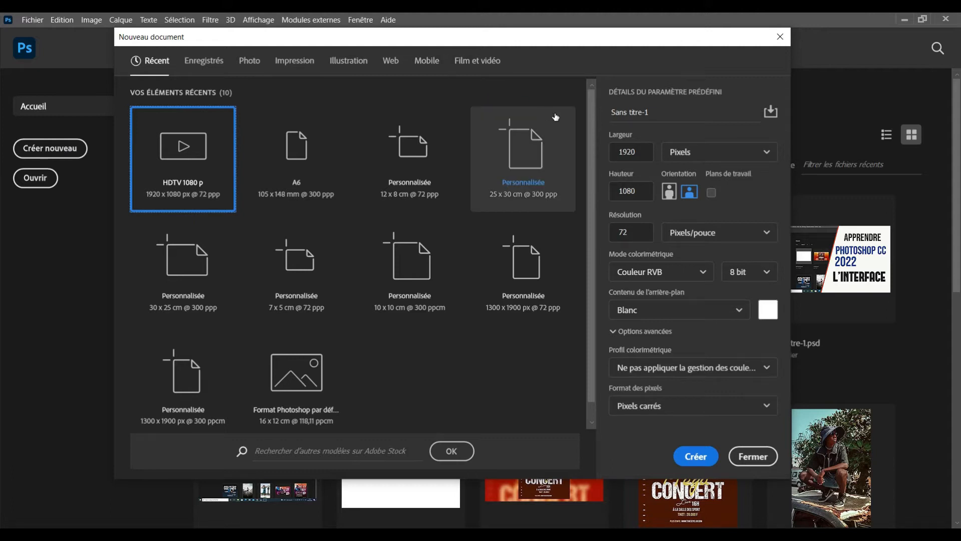
click(619, 112)
key(ctrl+a)
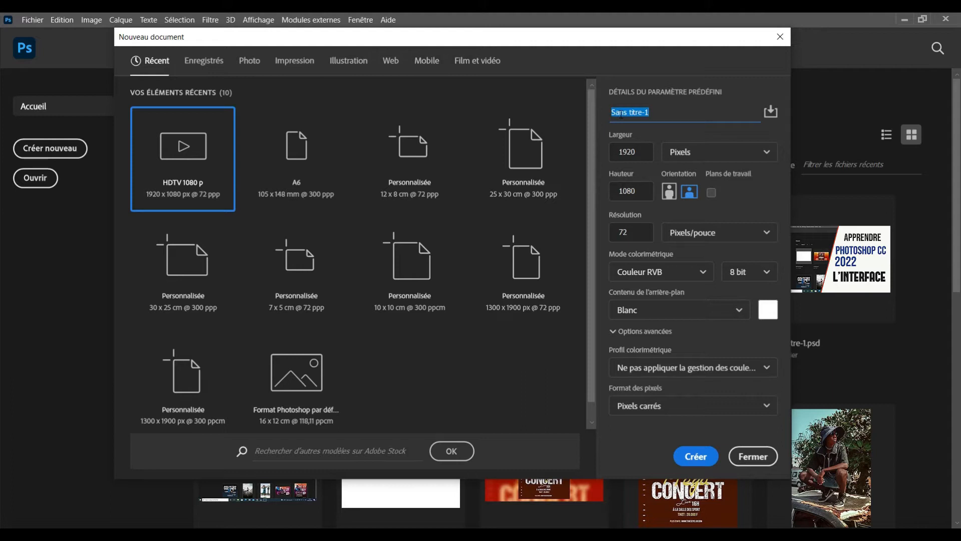
text(OUTIL DE SELECTION )
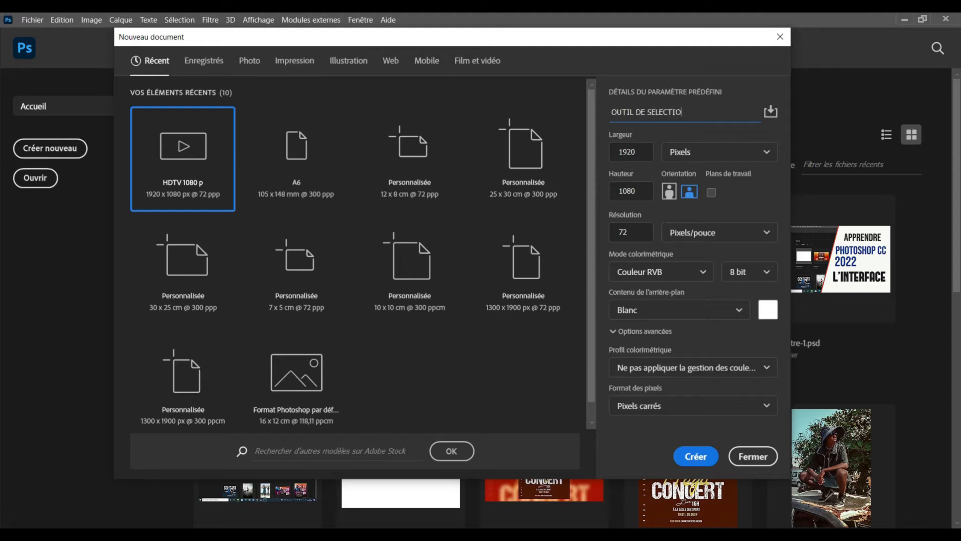
text(RECTANGLE)
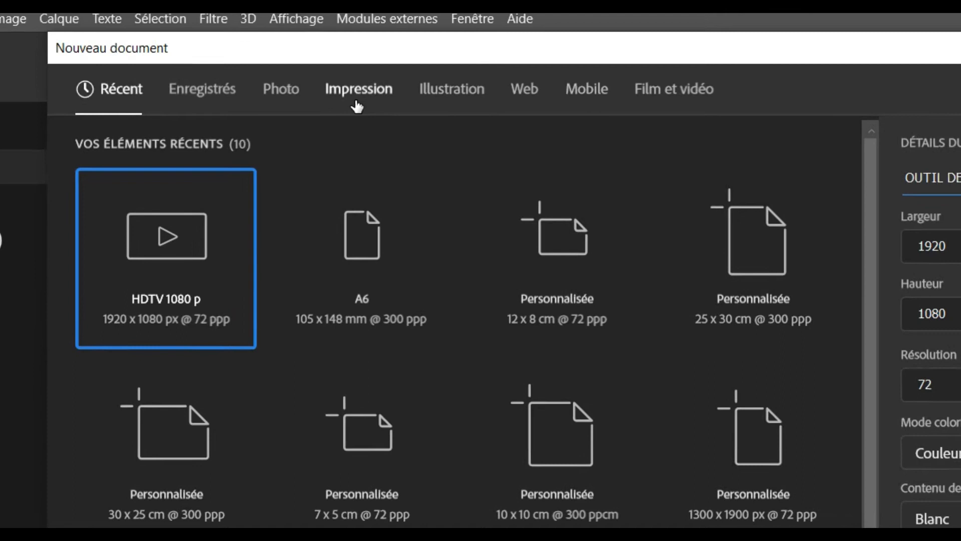
Step: Create the document from the A4 print preset with its dimensions in centimetres
click(344, 98)
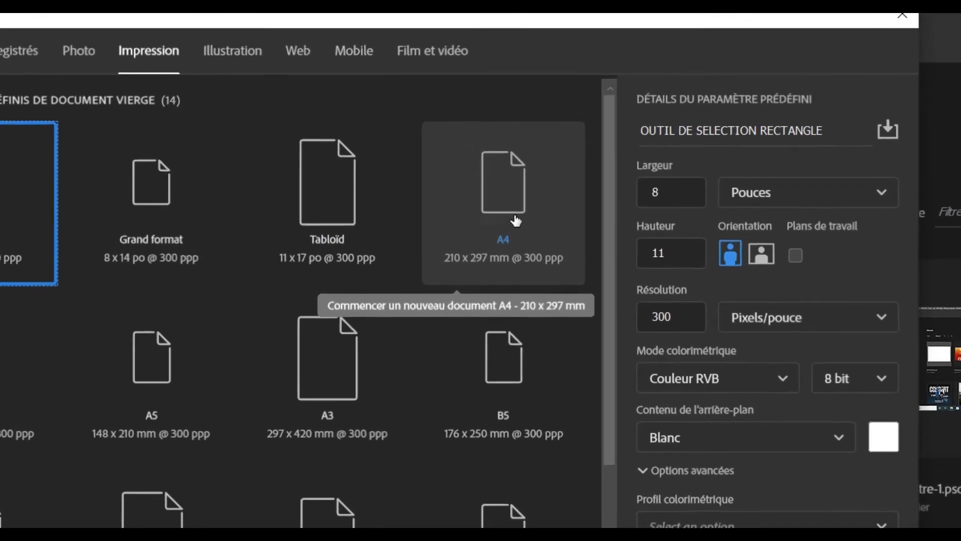
click(520, 209)
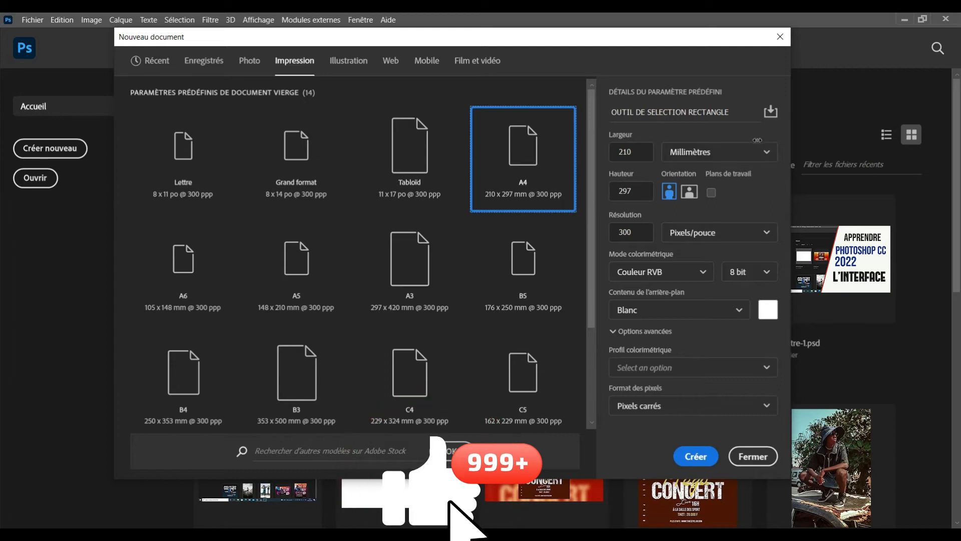
click(767, 154)
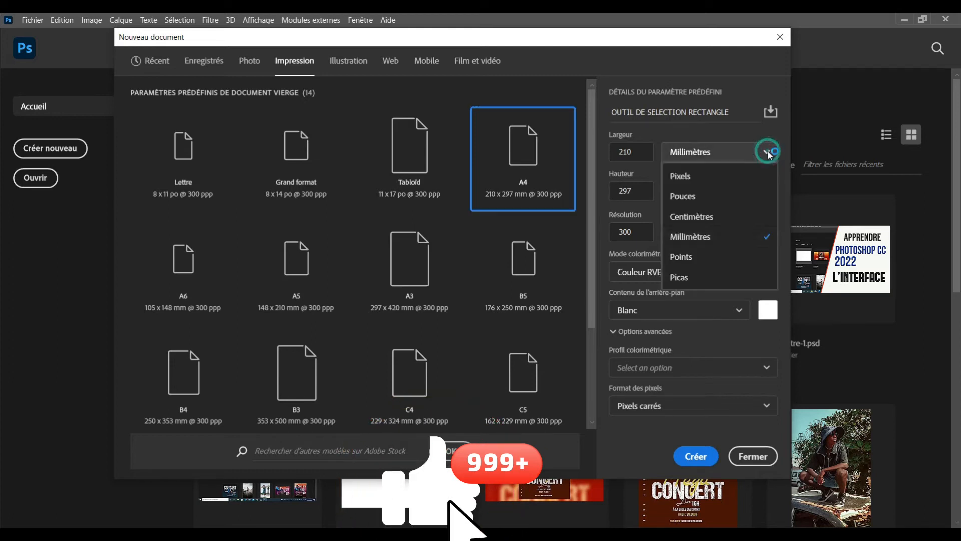
click(710, 217)
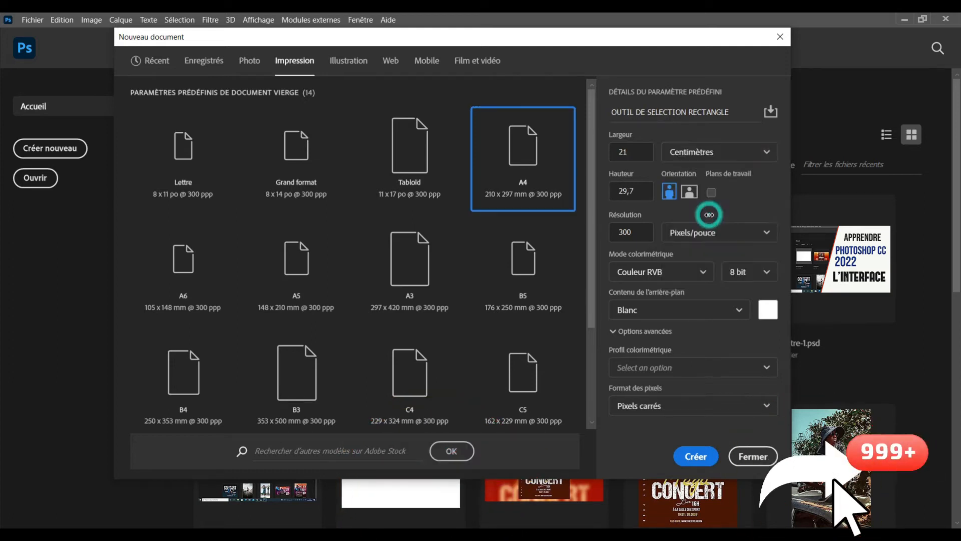
click(697, 457)
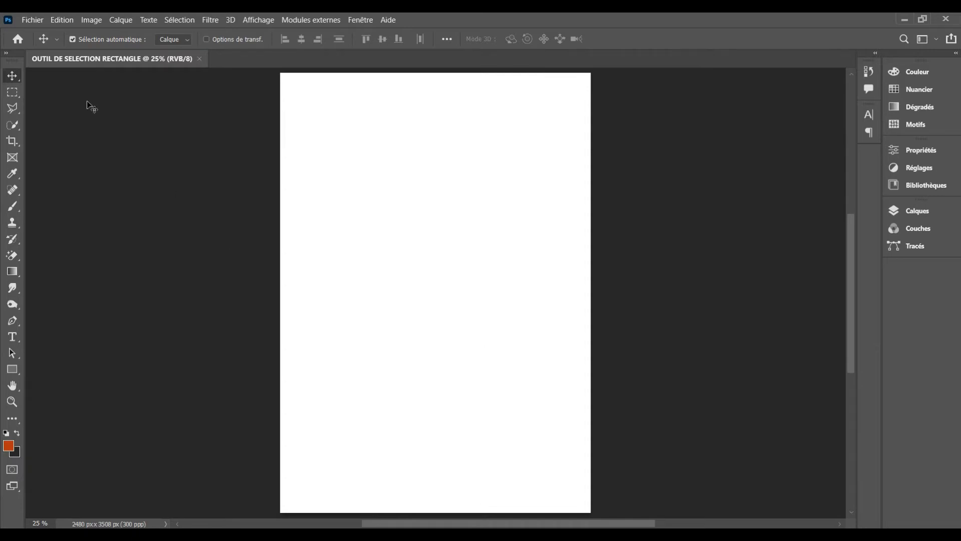
Step: Open the photo juno-jo-WQk03hZS_Hk-unsplash from the TCHESSY folder
click(32, 19)
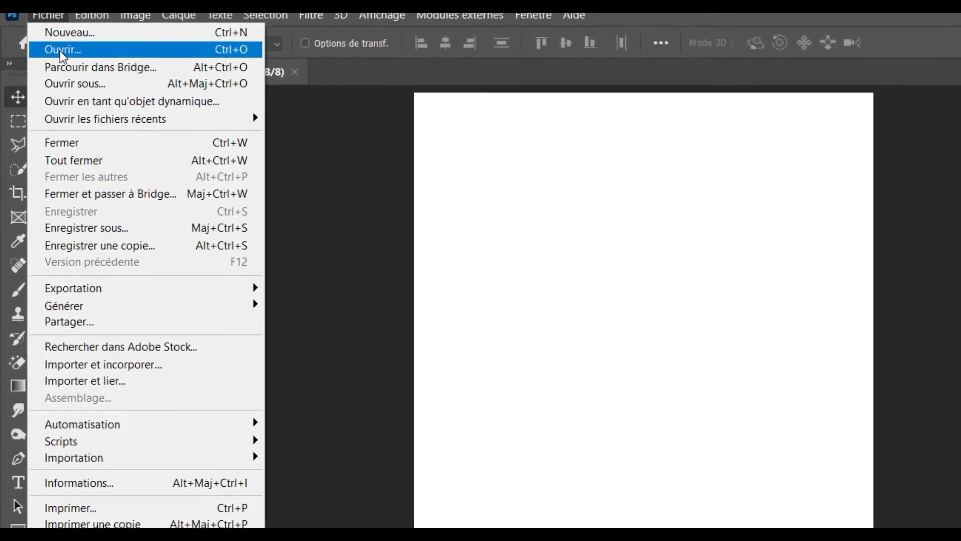
key(Escape)
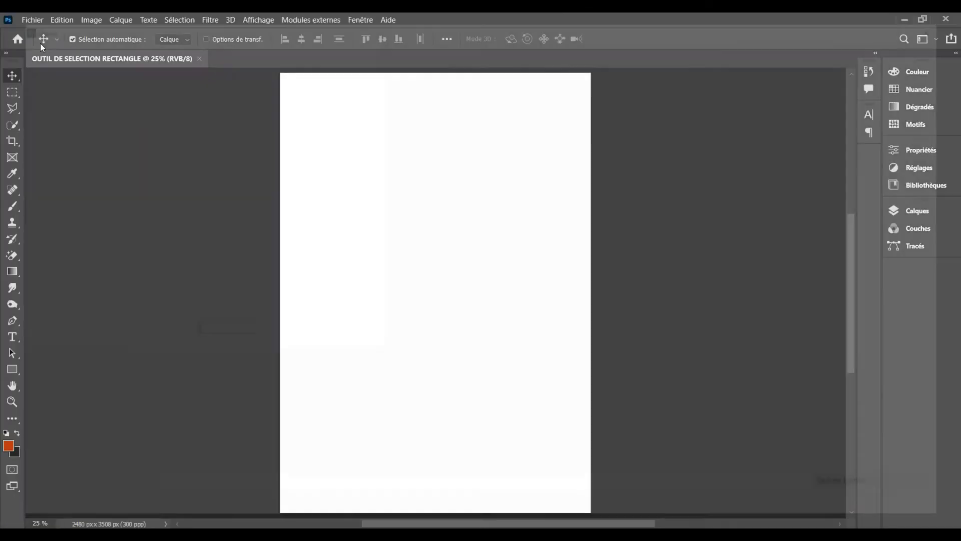
key(ctrl+o)
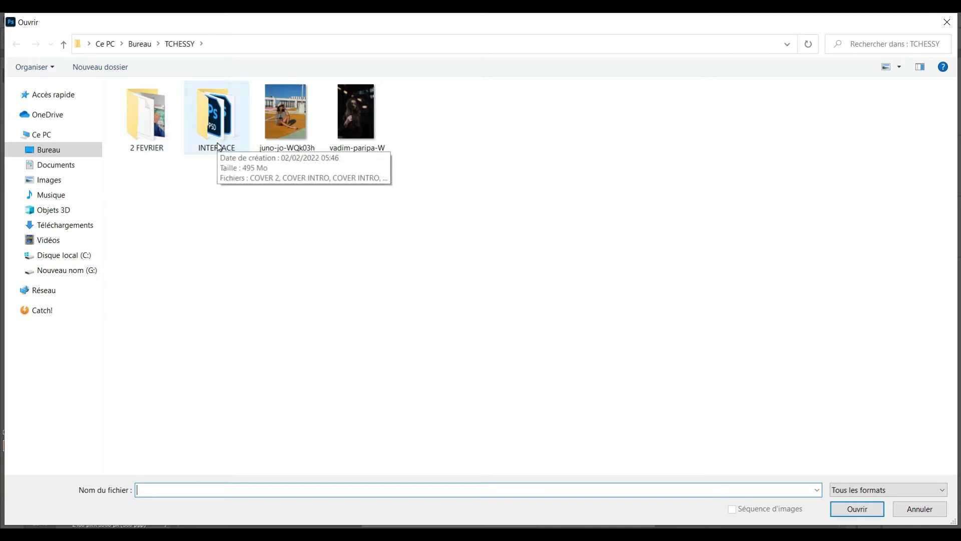
click(288, 115)
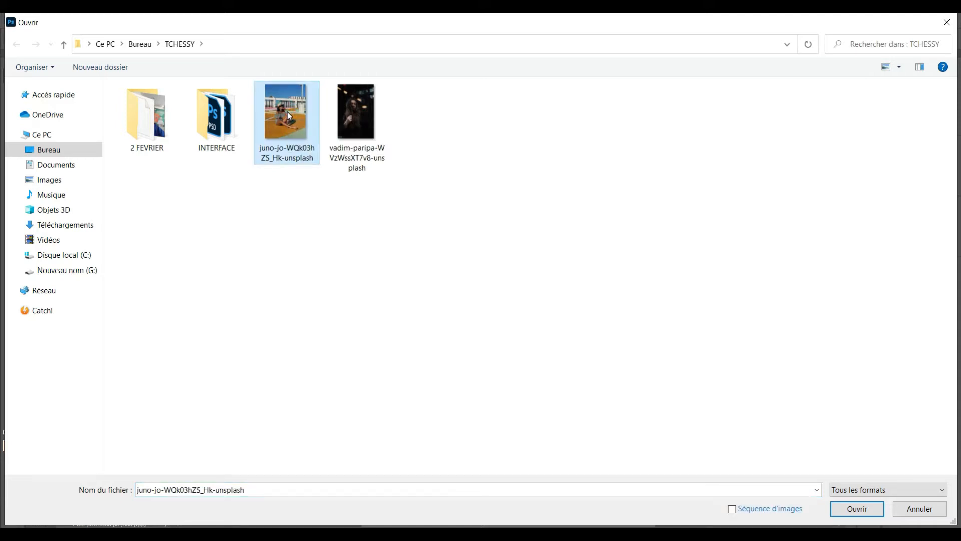
click(857, 514)
click(857, 510)
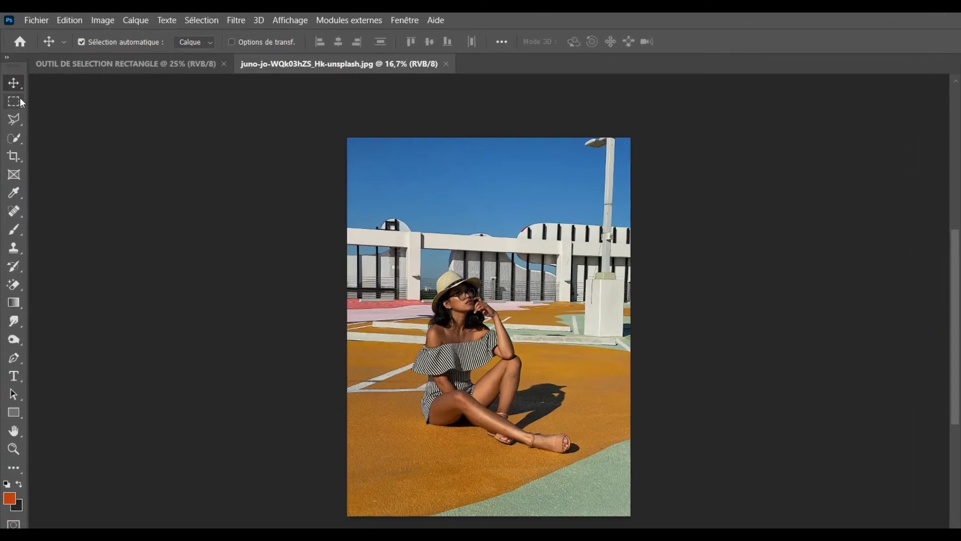
Step: Show the rectangular marquee tool group, and activate the Paint Bucket tool from the gradient group
click(17, 118)
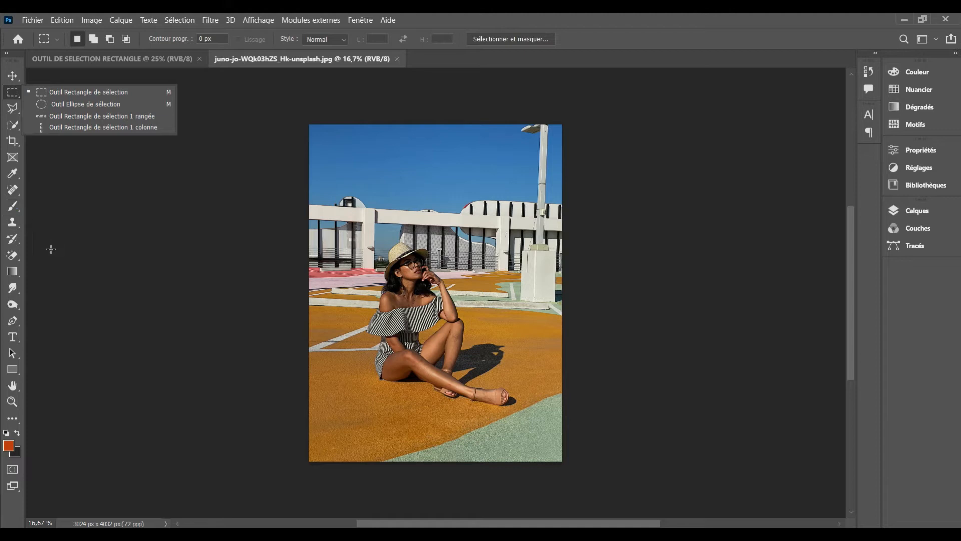
click(12, 273)
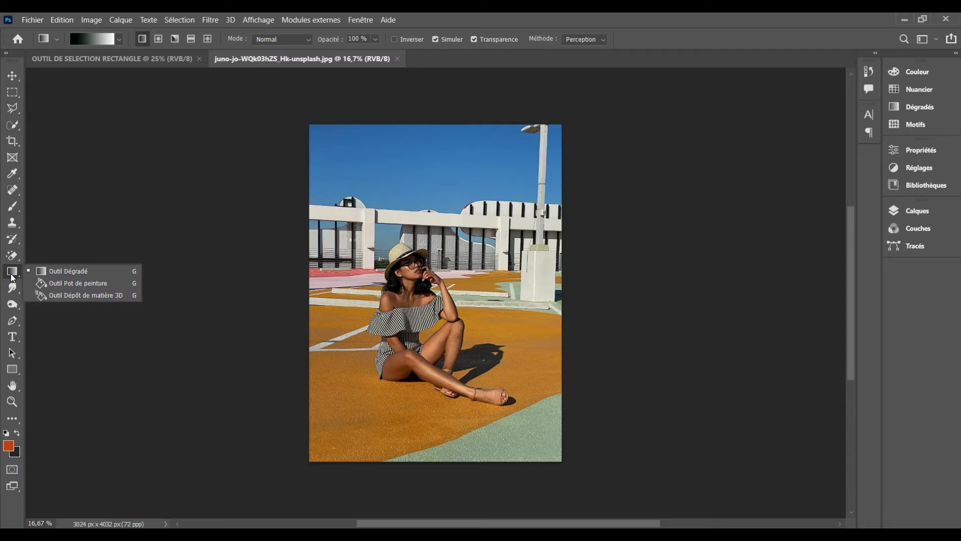
click(51, 283)
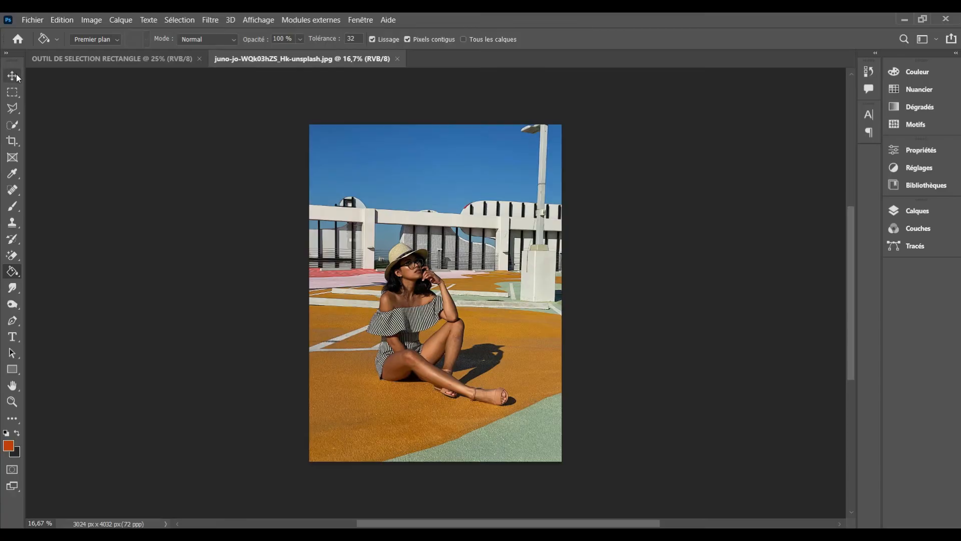
Step: Copy the photo into the OUTIL DE SELECTION RECTANGLE document with the Move tool, and undo its placement
click(16, 75)
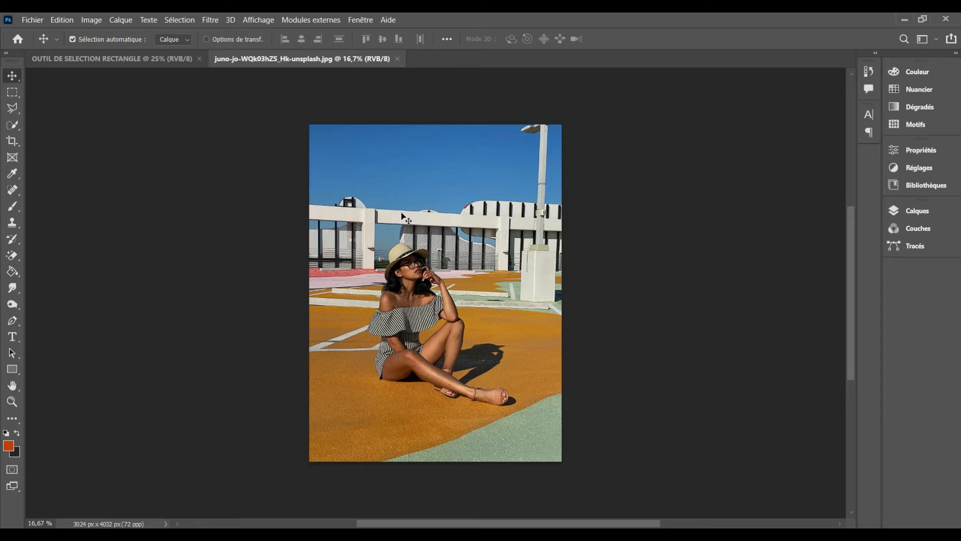
drag(401, 215, 523, 290)
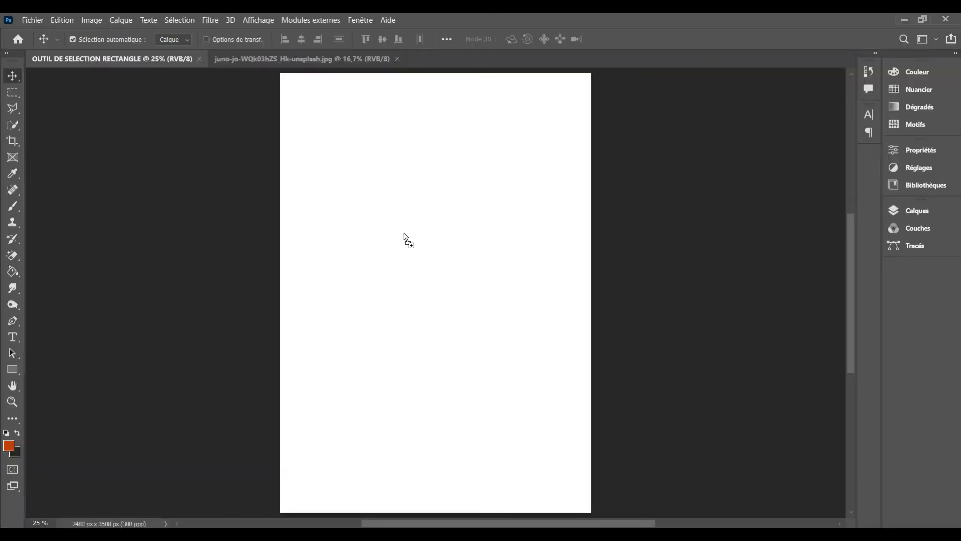
drag(405, 234, 419, 271)
drag(419, 271, 421, 273)
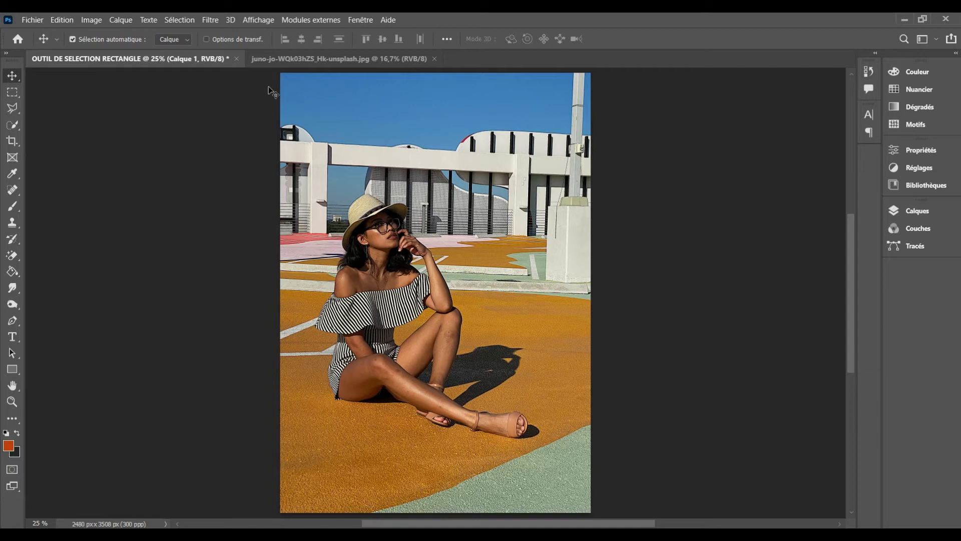
click(62, 20)
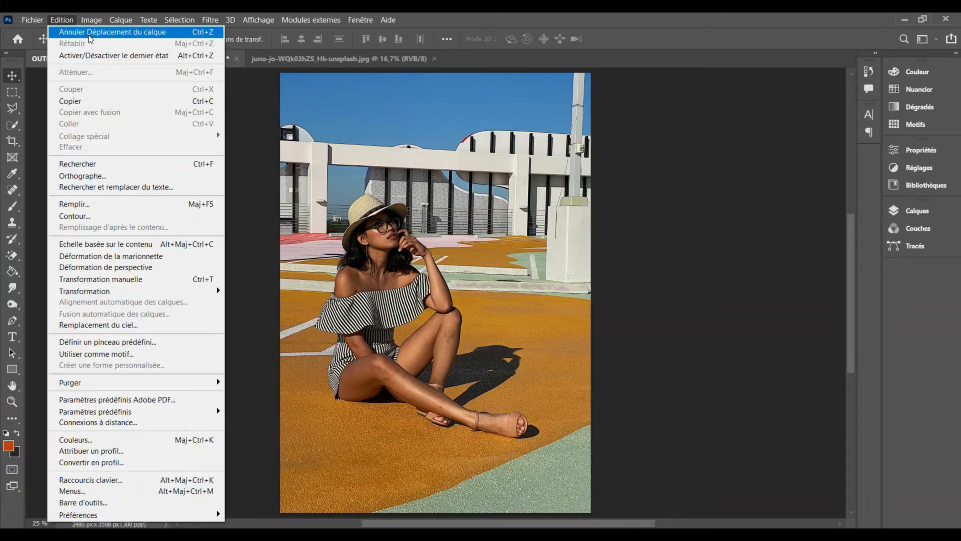
click(88, 33)
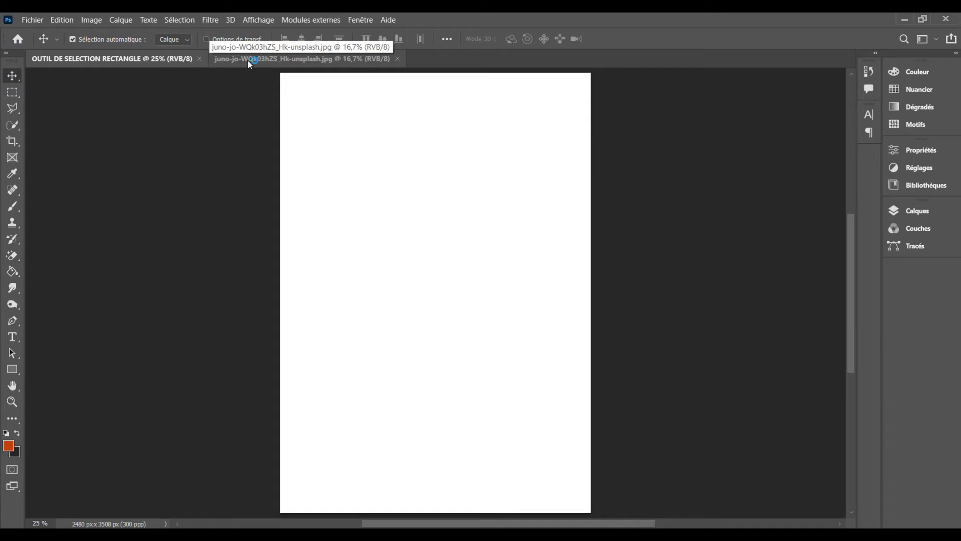
Step: Transfer the photo from its own document to the blank A4 page once more, and undo the transfer
click(248, 60)
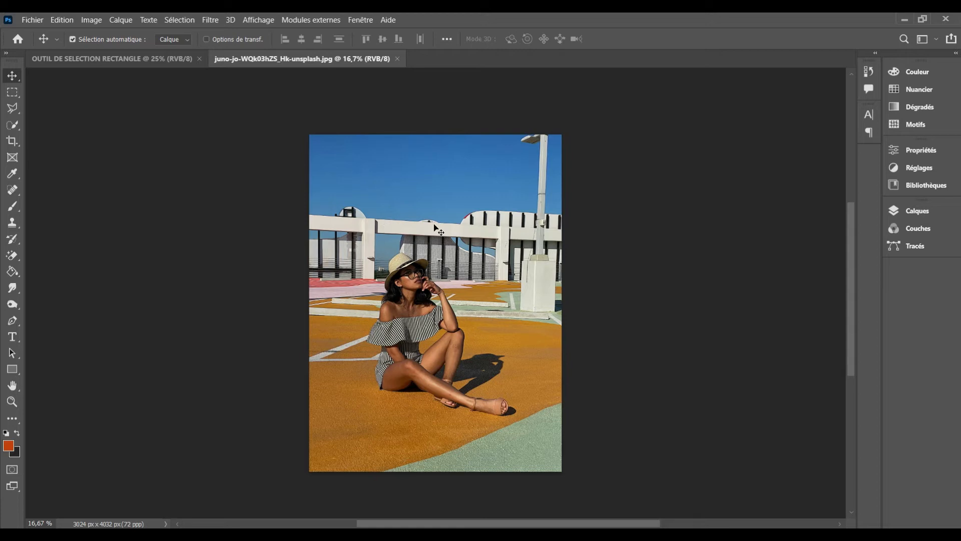
drag(434, 224, 127, 55)
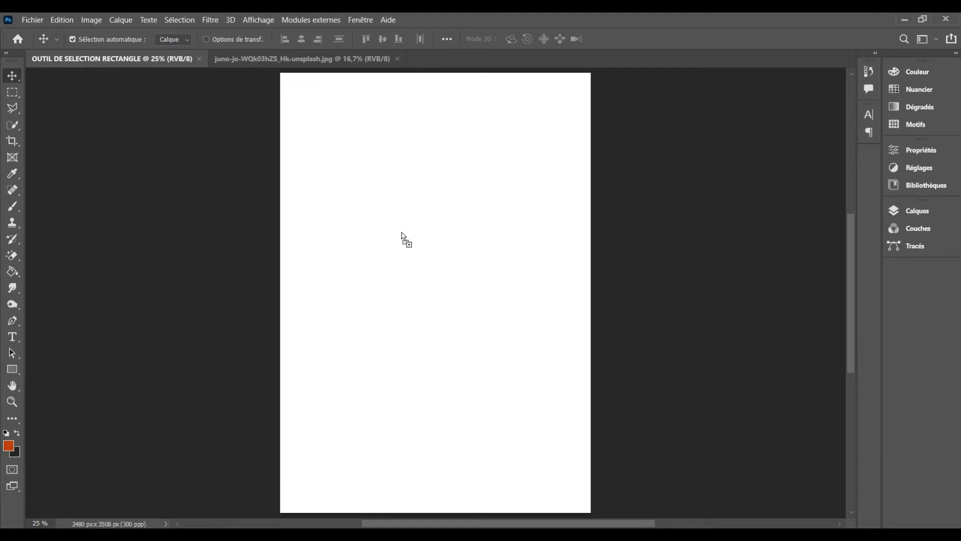
drag(402, 233, 401, 234)
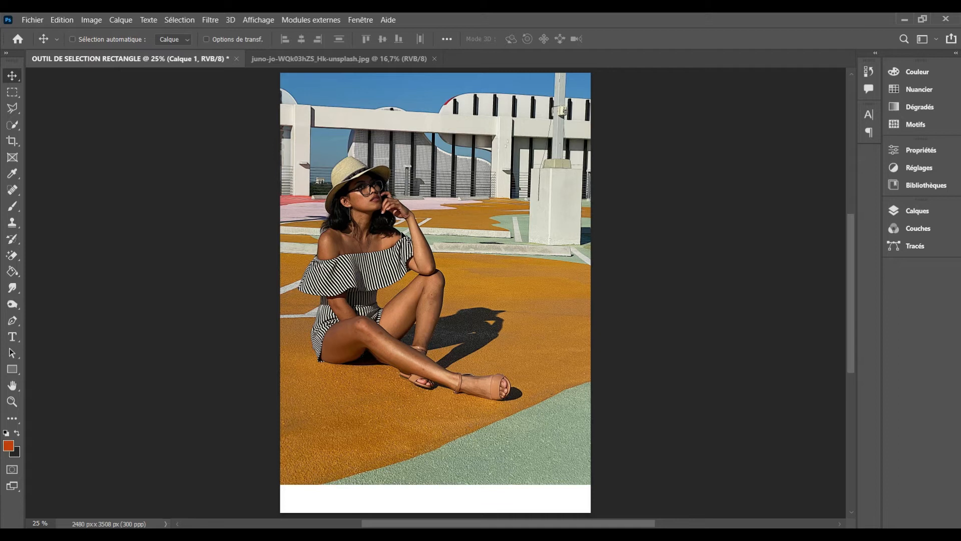
key(ctrl+z)
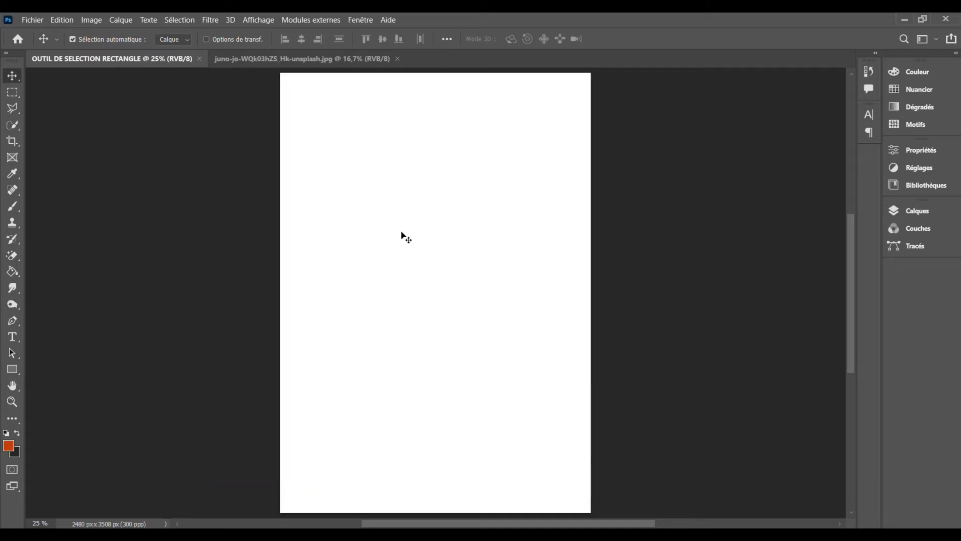
Step: Return to the photo document and inspect its layers
click(298, 58)
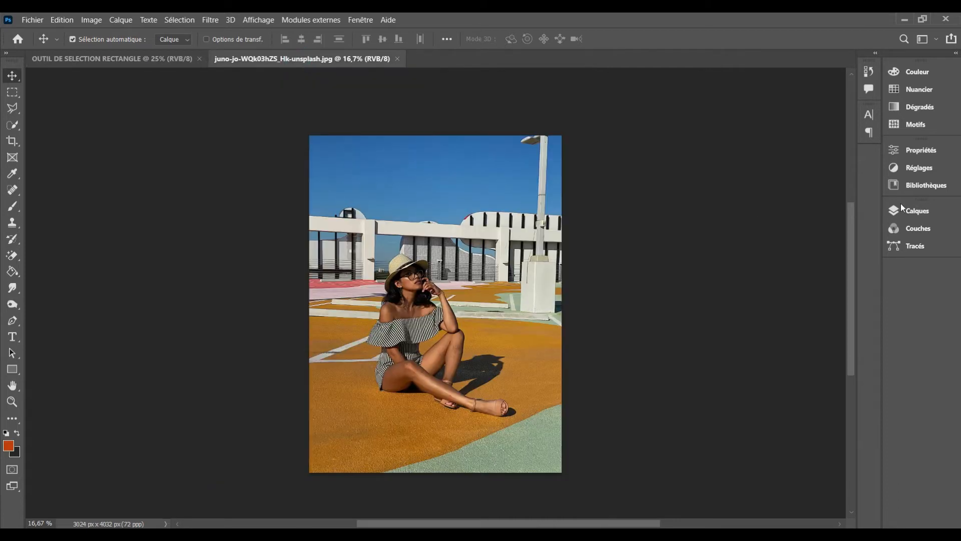
click(912, 212)
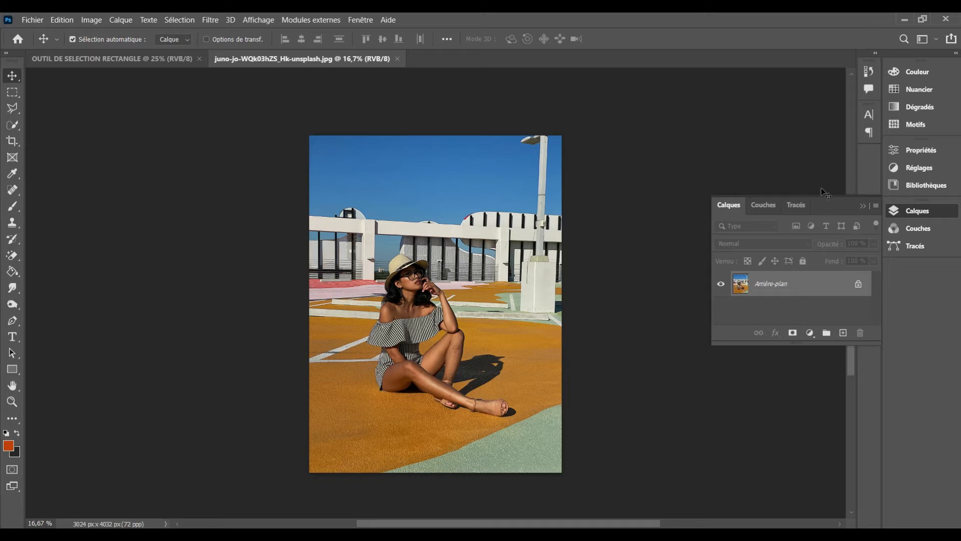
click(862, 207)
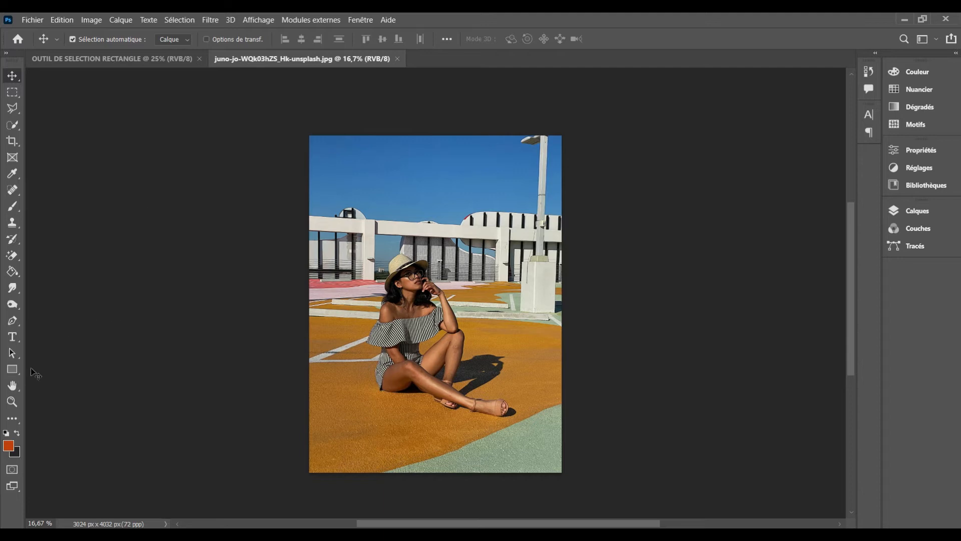
Step: Fit the whole photo in the window, and switch to the OUTIL DE SELECTION RECTANGLE document
double_click(13, 387)
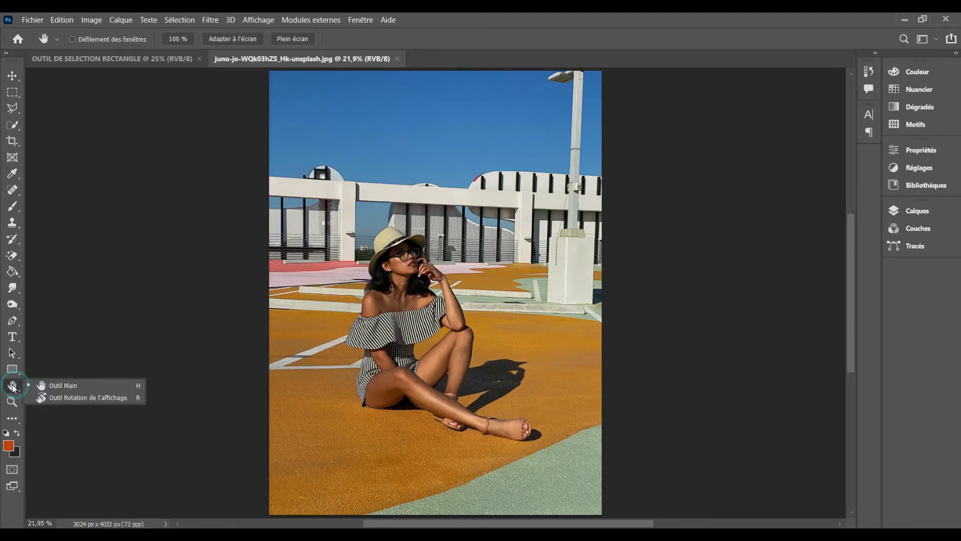
click(134, 59)
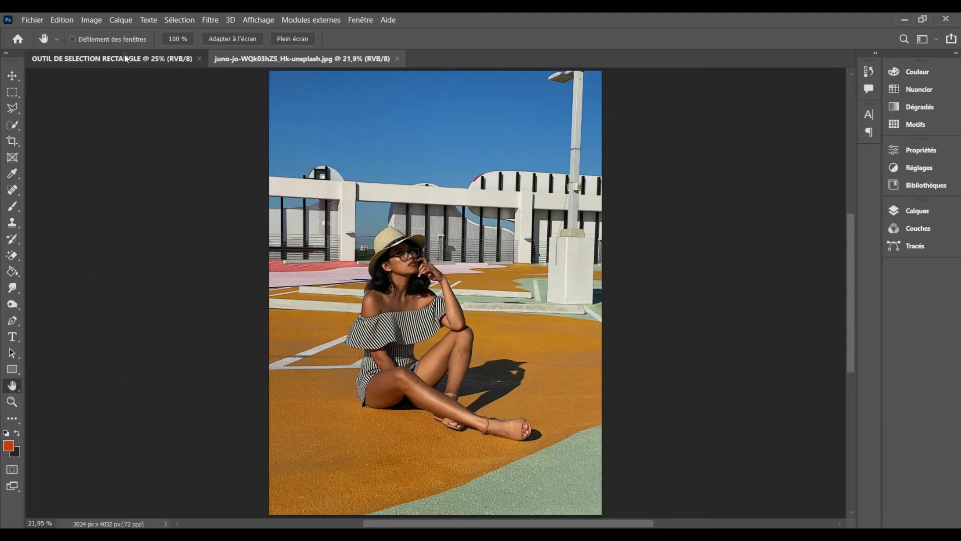
Step: Return to the photo document and draw a rectangular marquee selection on the orange ground below and left of the woman's hip
click(228, 59)
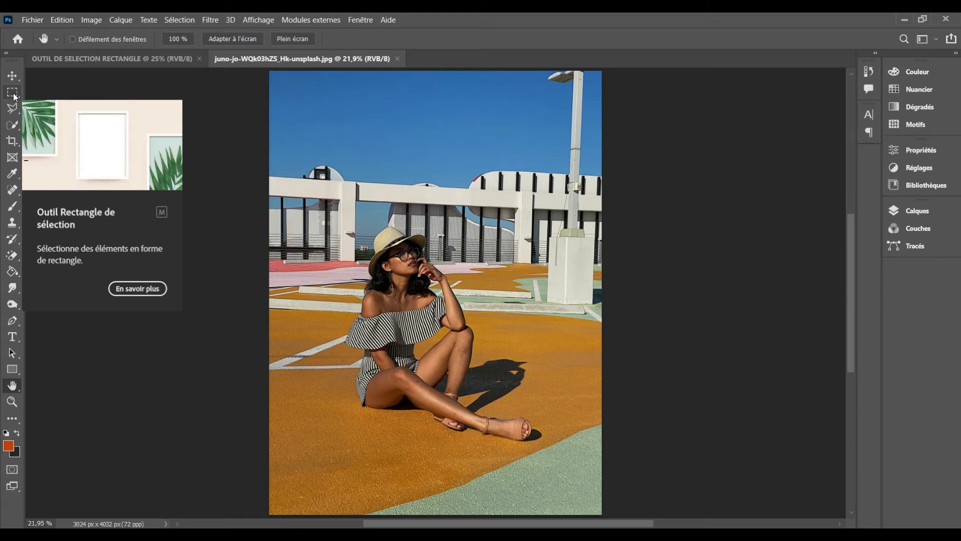
click(13, 94)
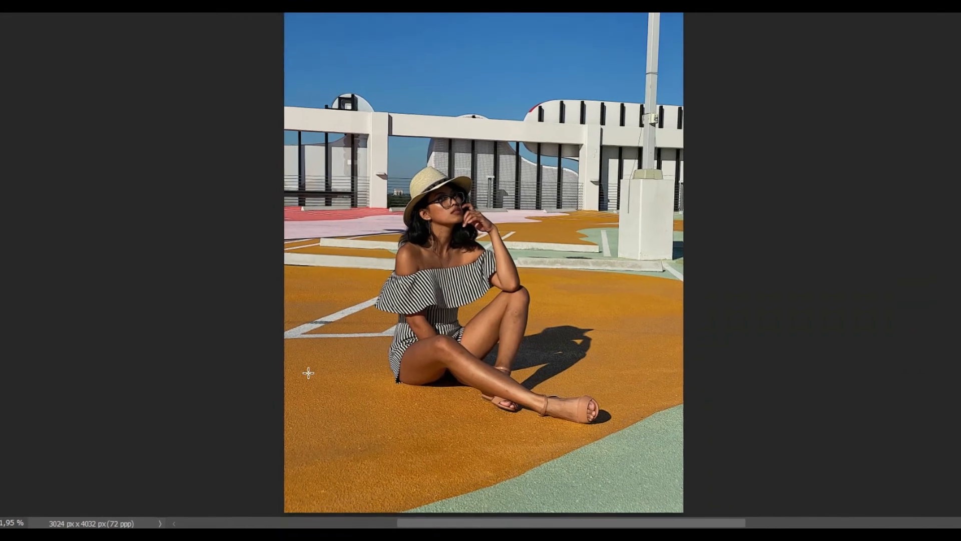
drag(312, 368, 460, 444)
drag(513, 429, 513, 427)
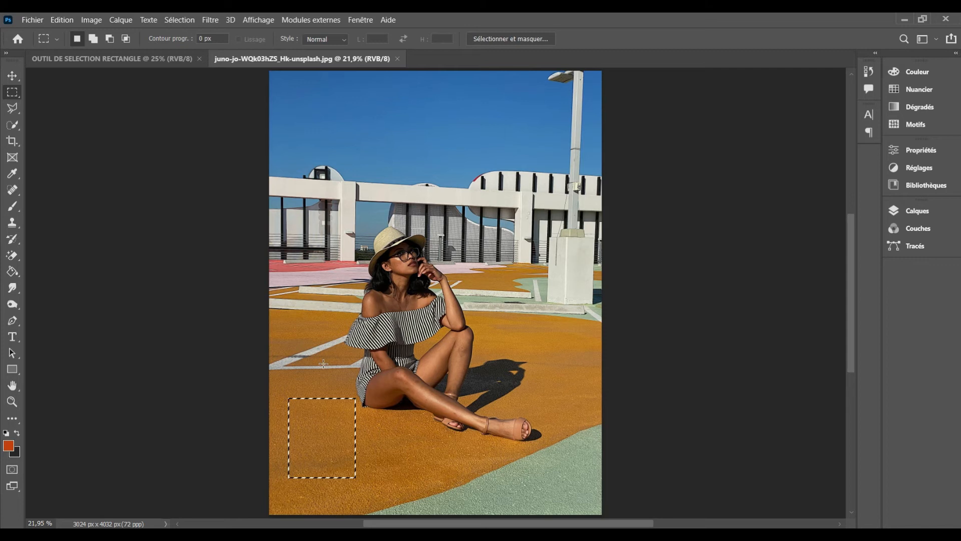
Step: Nudge the rectangular selection outline rightward until its upper right corner overlaps the woman's hip
key(Right)
key(Right)
key(Right)
key(Right)
key(Right)
key(Right)
key(Right)
key(Right)
key(Right)
key(Right)
key(Right)
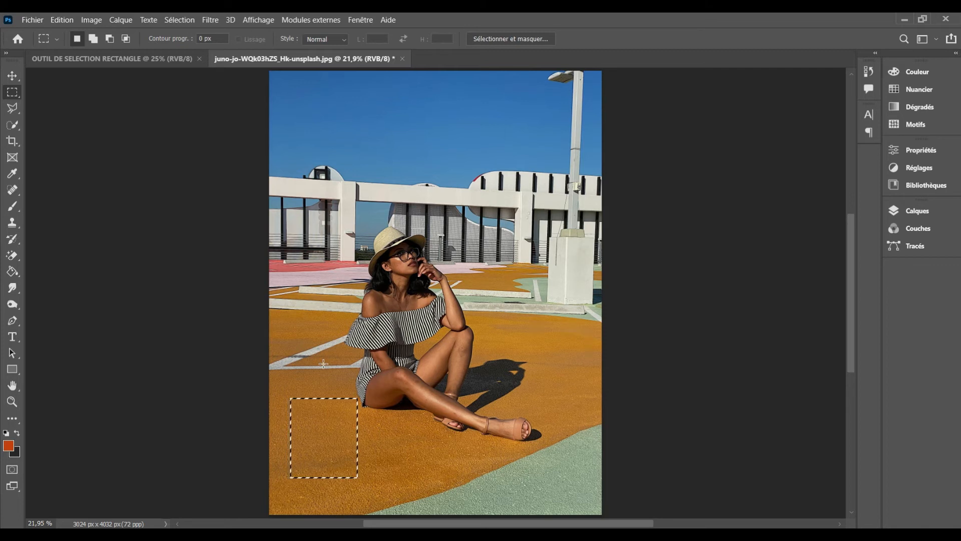
key(Right)
key(Right)
key(Right)
key(Right)
key(Right)
key(Right)
key(Right)
key(Right)
key(Right)
key(Right)
key(Right)
key(Right)
key(Right)
key(Right)
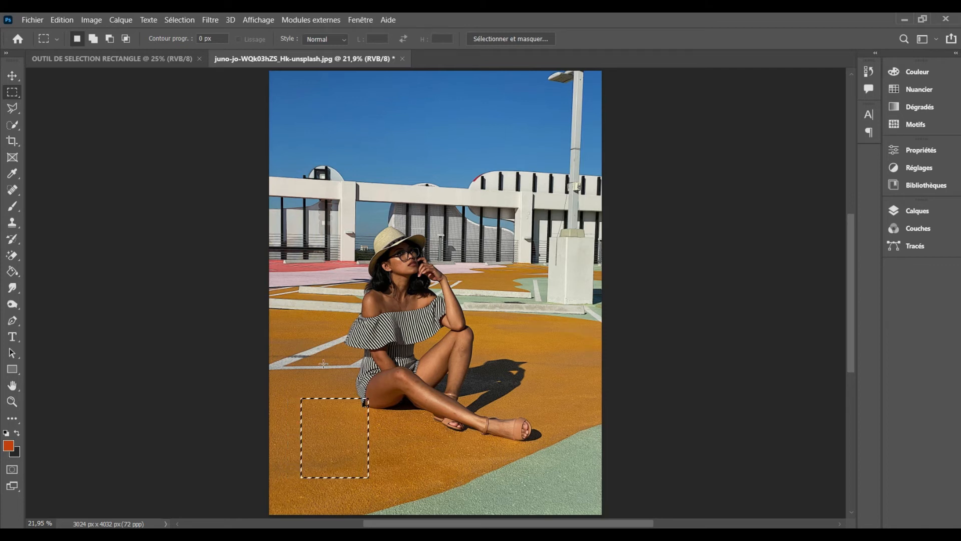
key(Right)
key(Right)
key(Right)
key(Right)
key(Right)
key(Right)
key(Right)
key(Right)
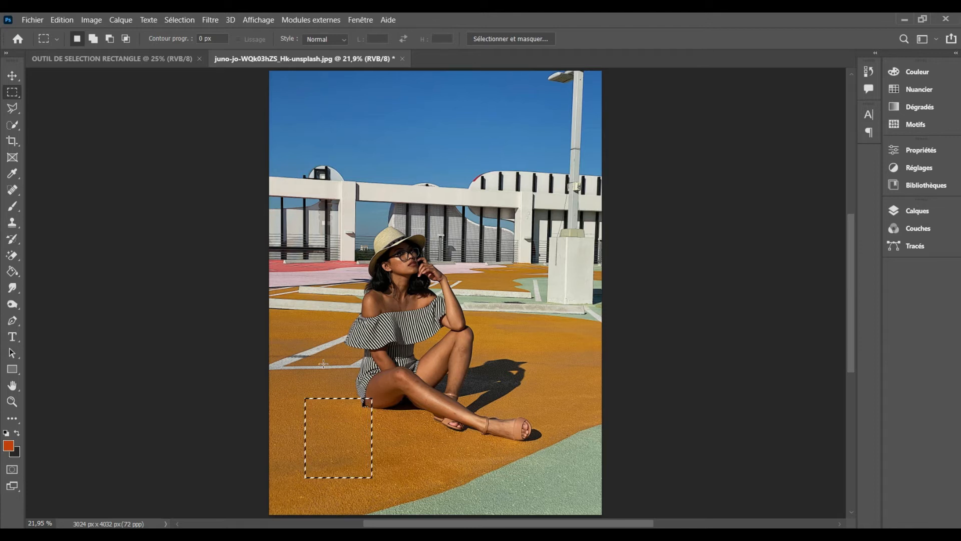
Step: Nudge the rectangular selection outline leftward until it sits close to the photo's left edge
key(Left)
key(Left)
key(Left)
key(Left)
key(Left)
key(Left)
key(Left)
key(Left)
key(Left)
key(Left)
key(Left)
key(Left)
key(Left)
key(Left)
key(Left)
key(Left)
key(Left)
key(Left)
key(Left)
key(Left)
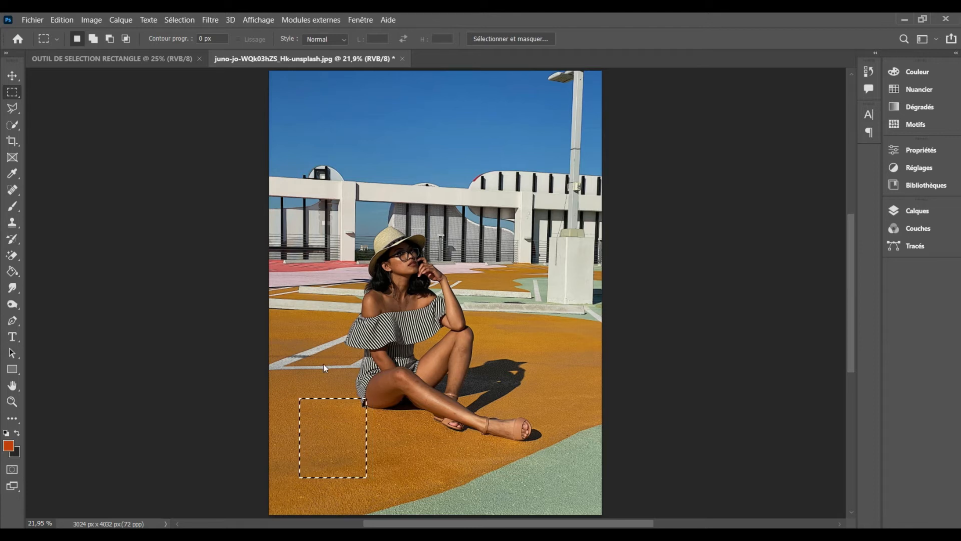
key(Left)
key(Left)
key(Left)
key(Left)
key(Left)
key(Left)
key(Left)
key(Left)
key(Left)
key(Left)
key(Left)
key(Left)
key(Left)
key(Left)
key(Left)
key(Left)
key(Left)
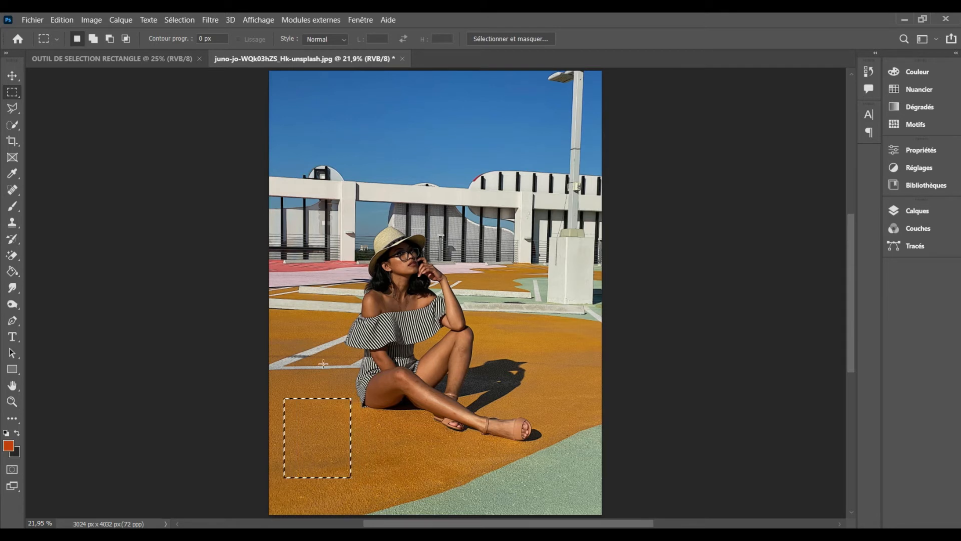
Step: Nudge the rectangular selection outline downward on the orange ground
key(Down)
key(Down)
key(Down)
key(Down)
key(Down)
key(Down)
key(Down)
key(Down)
key(Down)
key(Down)
key(Down)
key(Down)
key(Down)
key(Down)
key(Down)
key(Down)
key(Down)
key(Down)
key(Down)
key(Down)
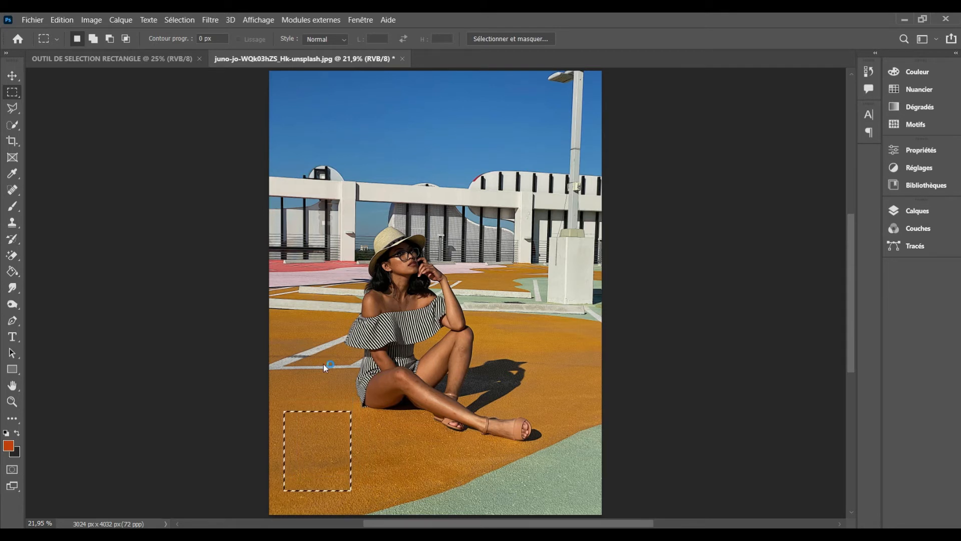
Step: Nudge the rectangular selection outline upward until it sits slightly above its originally drawn height
key(Up)
key(Up)
key(Up)
key(Up)
key(Up)
key(Up)
key(Up)
key(Up)
key(Up)
key(Up)
key(Up)
key(Up)
key(Up)
key(Up)
key(Up)
key(Up)
key(Up)
key(Up)
key(Up)
key(Up)
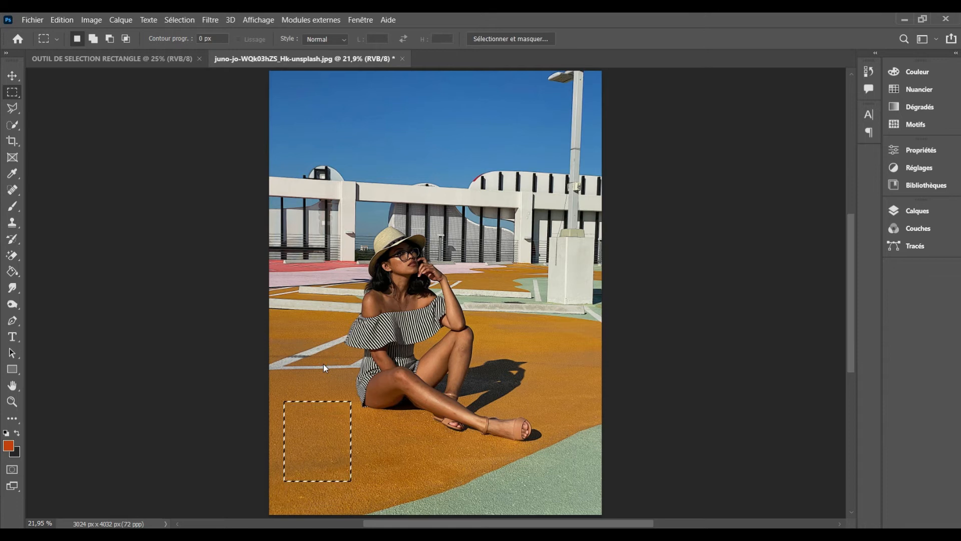
key(Up)
key(Up)
key(Up)
key(Up)
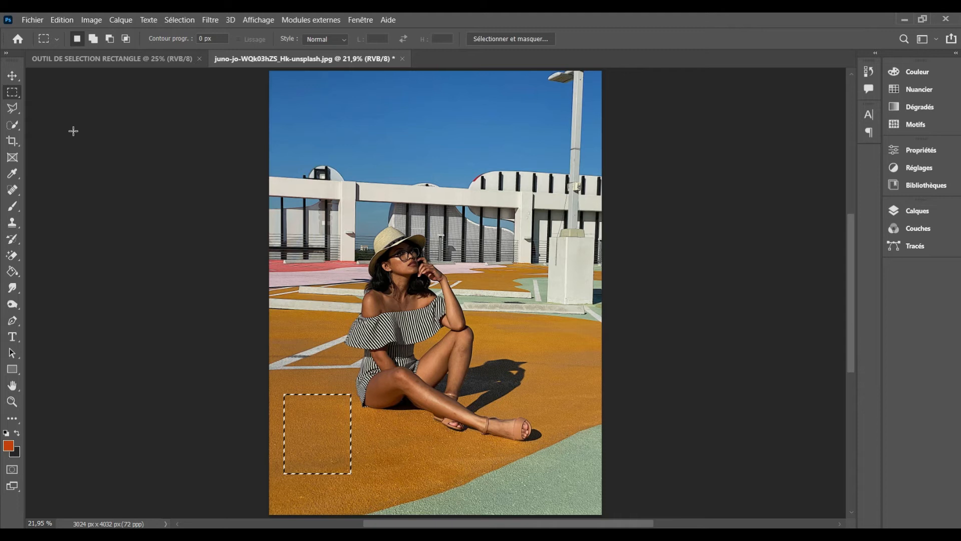
Step: Move the selected piece of orange ground into the blue sky with the Move tool, and undo the move
click(13, 78)
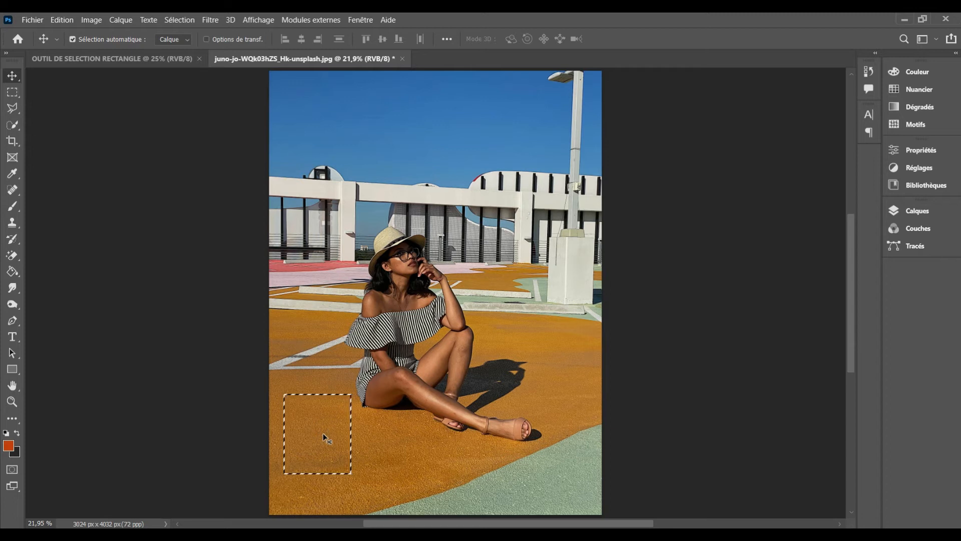
drag(323, 434, 451, 130)
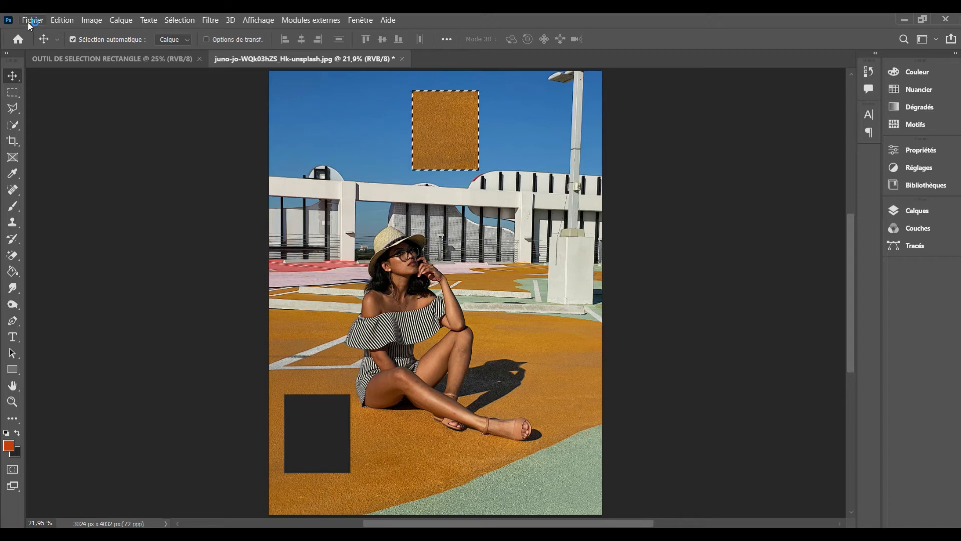
click(65, 21)
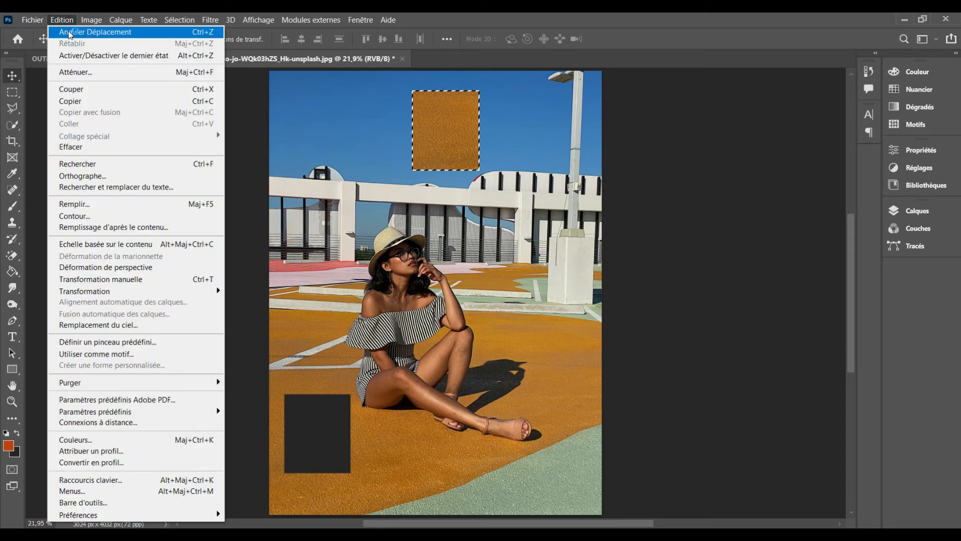
click(71, 33)
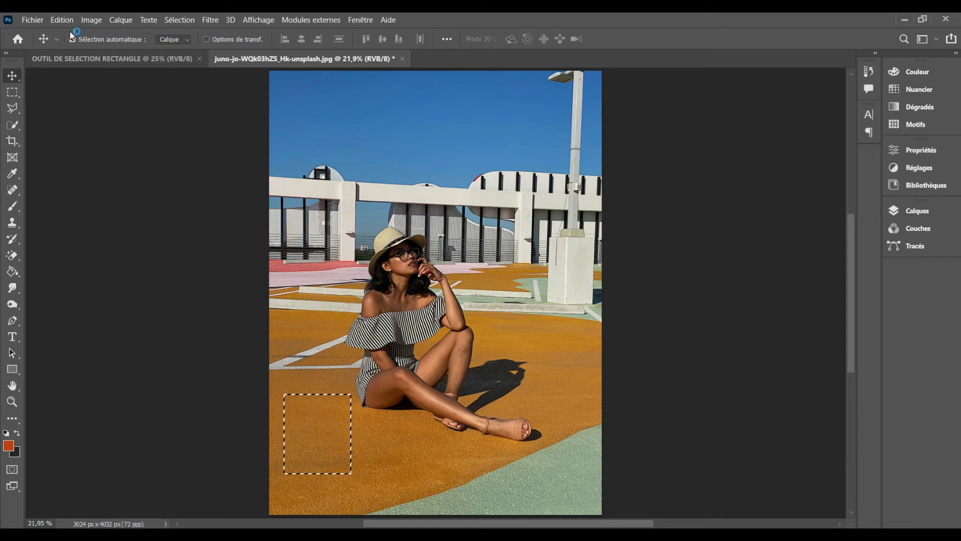
Step: Undo the shifting of the selection outline and the rectangular selection itself
click(61, 20)
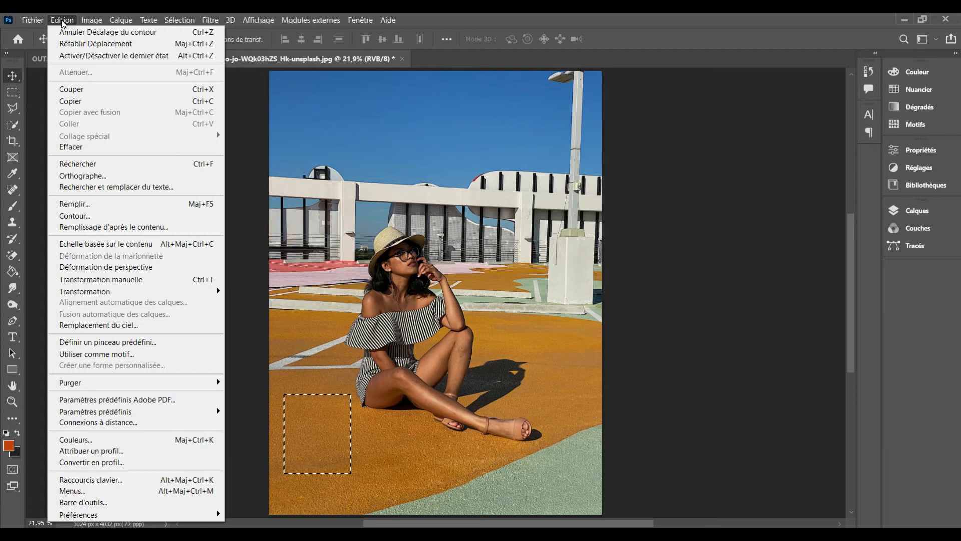
click(96, 33)
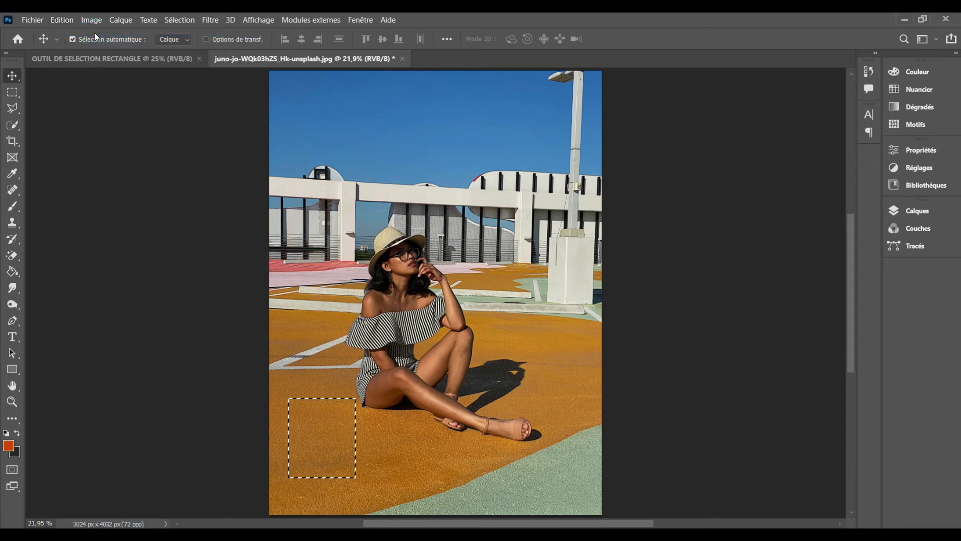
click(61, 21)
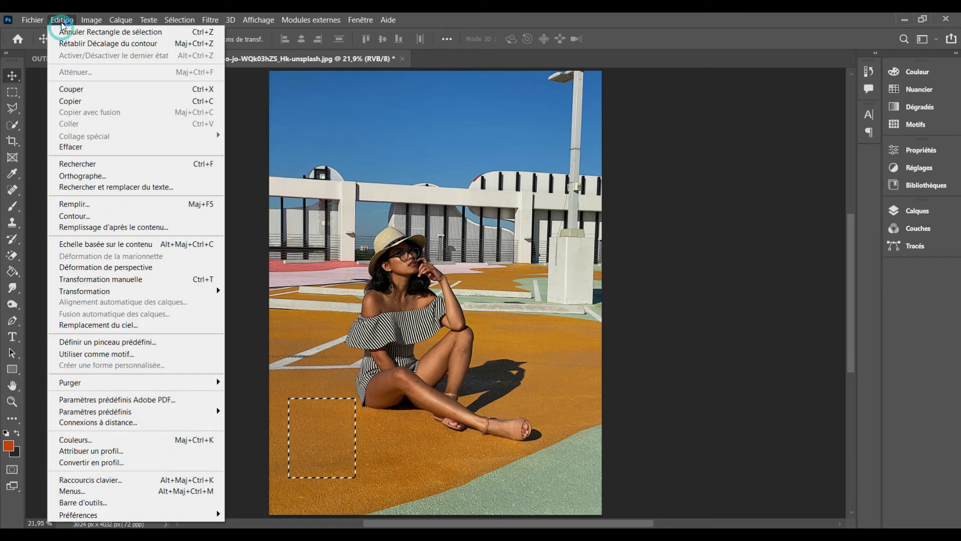
click(83, 32)
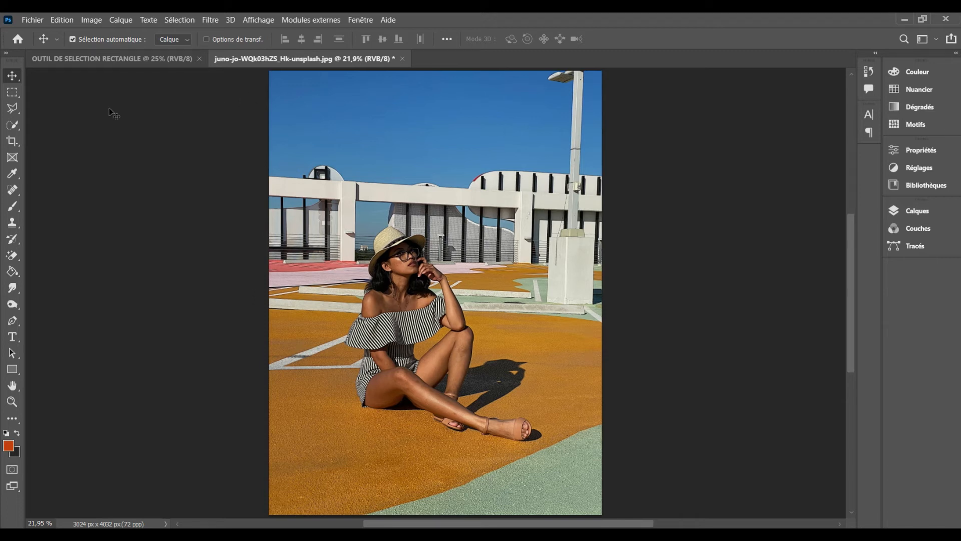
Step: Draw a circular selection with the Elliptical Marquee tool on the orange ground, below and to the left of the seated woman
click(13, 92)
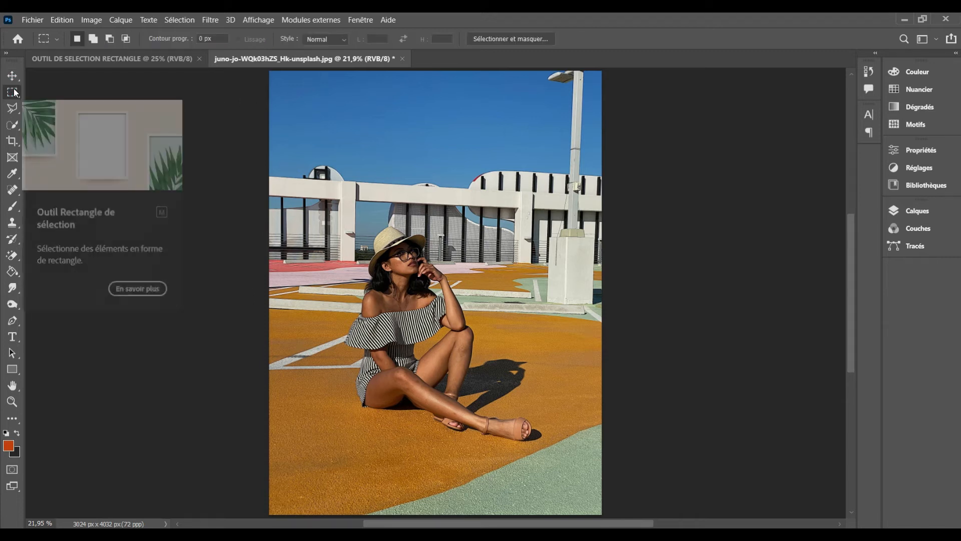
click(14, 92)
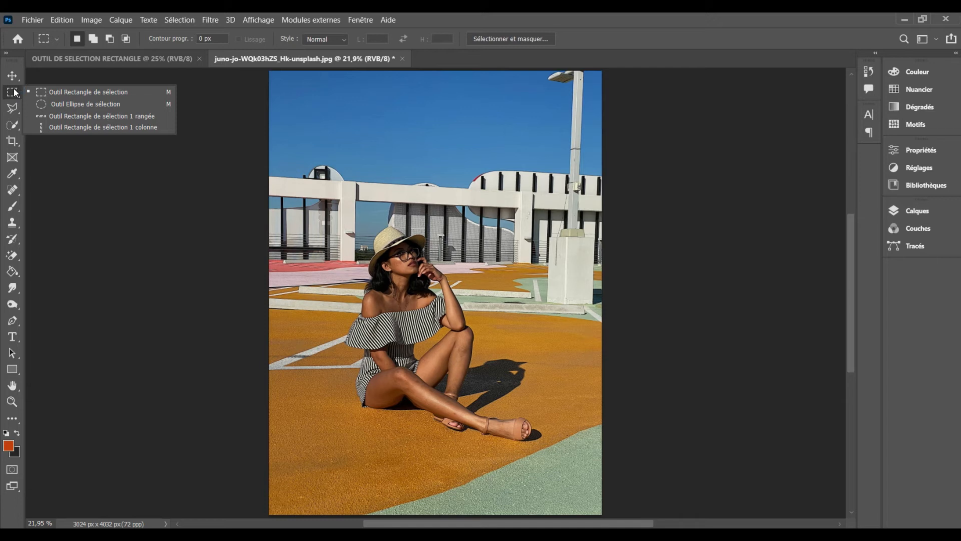
click(70, 104)
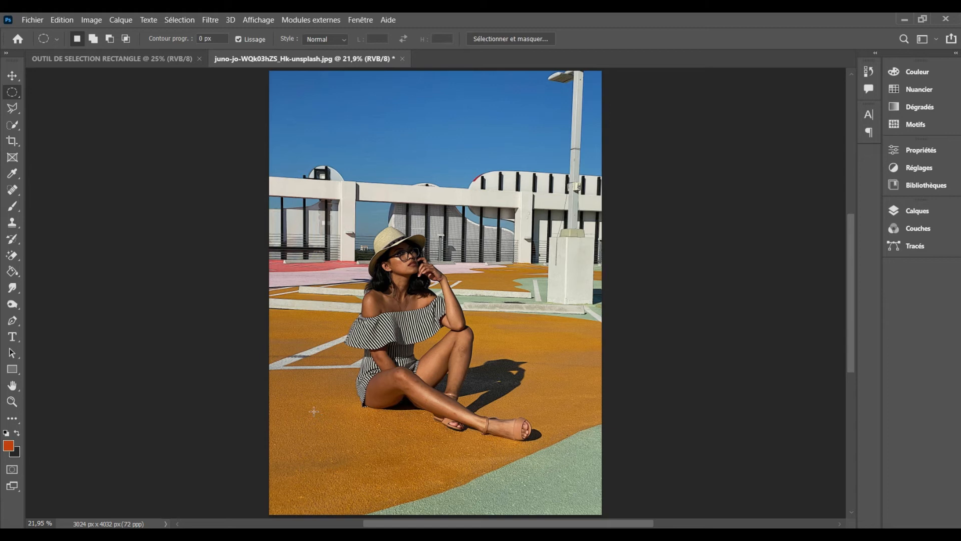
drag(299, 407, 385, 492)
Step: Nudge the circular selection outline to the right in large increments across the orange ground
key(shift+Right)
key(shift+Right)
key(shift+Right)
key(shift+Right)
key(shift+Right)
key(shift+Right)
key(shift+Right)
key(shift+Right)
key(shift+Right)
key(shift+Right)
key(shift+Right)
key(shift+Right)
key(shift+Right)
key(shift+Right)
key(shift+Right)
key(shift+Right)
Step: Nudge the circular selection outline back to the left in large increments until it sits slightly left of where it was drawn
key(shift+Left)
key(shift+Left)
key(shift+Left)
key(shift+Left)
key(shift+Left)
key(shift+Left)
key(shift+Left)
key(shift+Left)
key(shift+Left)
key(shift+Left)
key(shift+Left)
key(shift+Left)
key(shift+Left)
key(shift+Left)
key(shift+Left)
key(shift+Left)
key(shift+Left)
key(shift+Left)
key(shift+Left)
key(shift+Left)
key(shift+Left)
key(shift+Left)
key(shift+Left)
key(shift+Left)
Step: Nudge the circular selection outline downward in small increments on the orange ground
key(Down)
key(Down)
key(Down)
key(Down)
key(Down)
key(Down)
key(Down)
key(Down)
key(Down)
key(Down)
key(Down)
key(Down)
key(Down)
key(Down)
key(Down)
key(Down)
key(Down)
key(Down)
key(Down)
key(Down)
Step: Nudge the circular selection outline upward in small increments until it overlaps the white ground lines beside the woman's hip
key(Up)
key(Up)
key(Up)
key(Up)
key(Up)
key(Up)
key(Up)
key(Up)
key(Up)
key(Up)
key(Up)
key(Up)
key(Up)
key(Up)
key(Up)
key(Up)
key(Up)
key(Up)
key(Up)
key(Up)
key(Up)
key(Up)
key(Up)
key(Up)
key(Up)
key(Up)
key(Up)
key(Up)
key(Up)
key(Up)
key(Up)
key(Up)
key(Up)
key(Up)
key(Up)
key(Up)
key(Up)
key(Up)
key(Up)
key(Up)
key(Up)
key(Up)
key(Up)
key(Up)
key(Up)
key(Up)
key(Up)
key(Up)
key(Up)
key(Up)
key(Up)
key(Up)
key(Up)
key(Up)
key(Up)
key(Up)
key(Up)
key(Up)
key(Up)
key(Up)
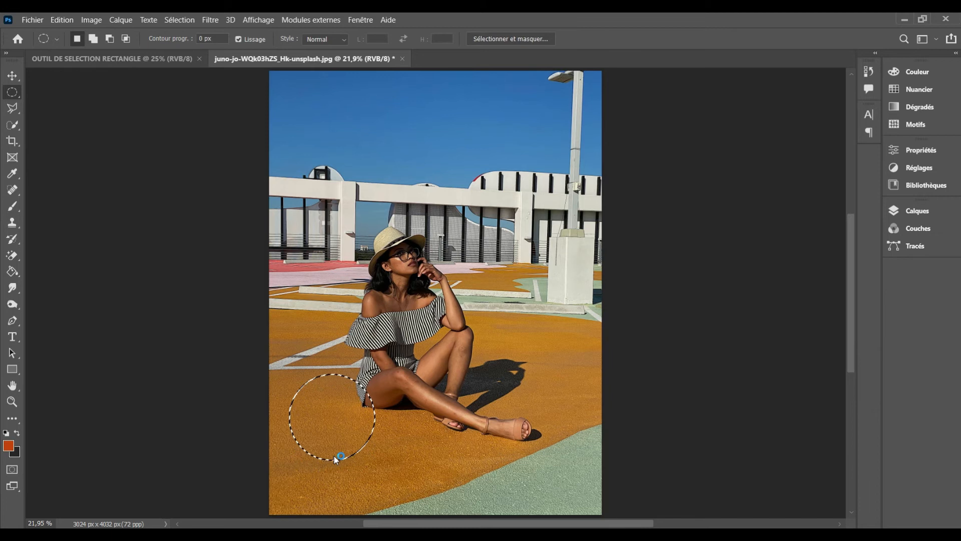
key(Up)
key(Up)
key(Up)
key(Up)
key(Up)
key(Up)
key(Up)
key(Up)
key(Up)
key(Up)
key(Up)
key(Up)
key(Up)
key(Up)
key(Up)
key(Up)
key(Up)
key(Up)
key(Up)
key(Up)
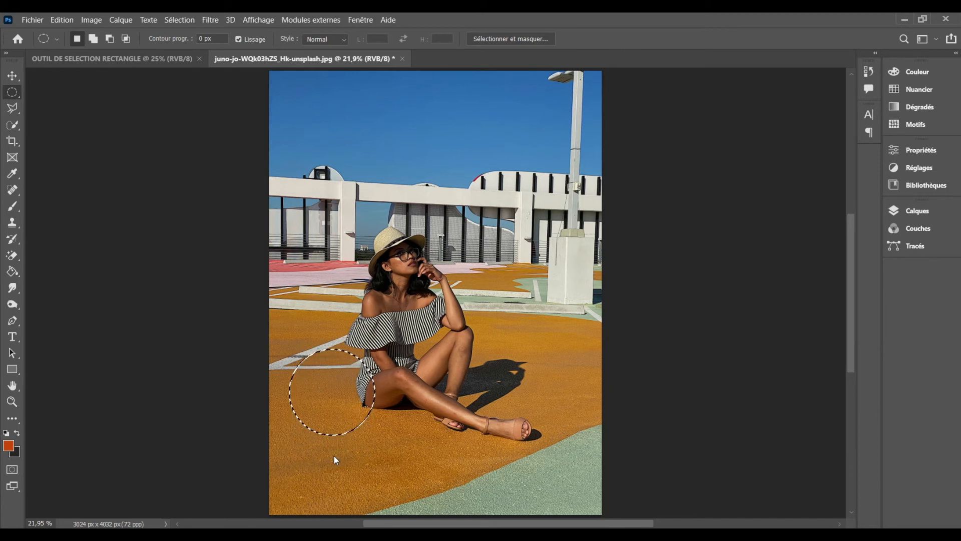
Step: Nudge the circular selection outline to the right in small increments until it encloses the woman's hip and thigh
key(Right)
key(Right)
key(Right)
key(Right)
key(Right)
key(Right)
key(Right)
key(Right)
key(Right)
key(Right)
key(Right)
key(Right)
key(Right)
key(Right)
key(Right)
key(Right)
key(Right)
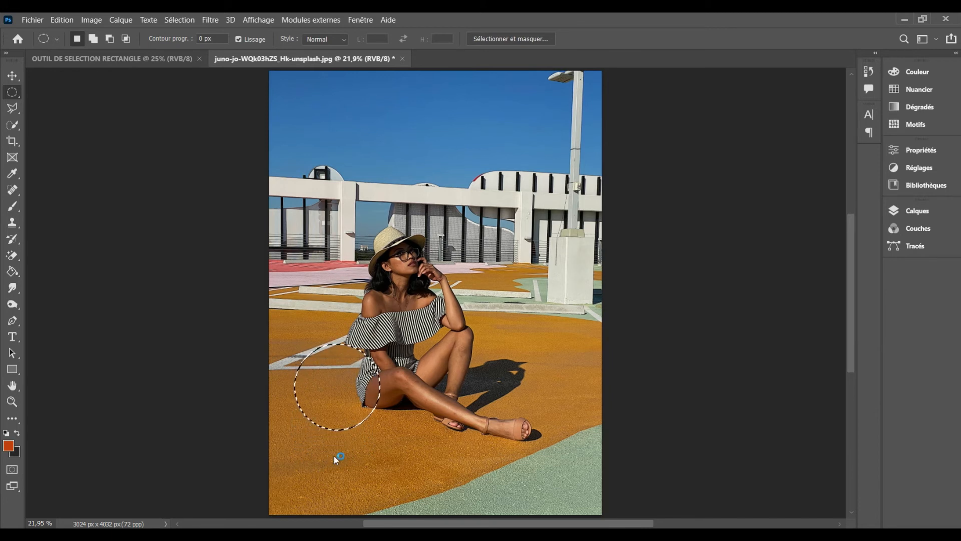
key(Right)
key(Right)
key(Right)
key(Right)
key(Right)
key(Right)
key(Right)
key(Right)
key(Right)
key(Right)
key(Right)
key(Right)
key(Right)
key(Right)
key(Right)
key(Right)
key(Right)
key(Right)
key(Right)
key(Right)
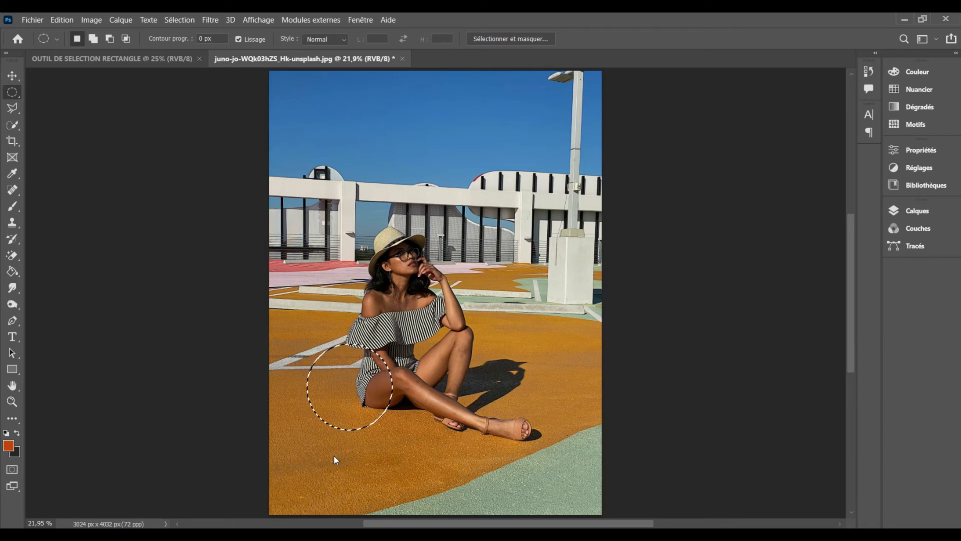
key(Right)
key(Right)
key(Right)
key(Right)
key(Right)
key(Right)
key(Right)
key(Right)
key(Right)
key(Right)
key(Right)
key(Right)
key(Right)
key(Right)
key(Right)
key(Right)
key(Right)
key(Right)
key(Right)
key(Right)
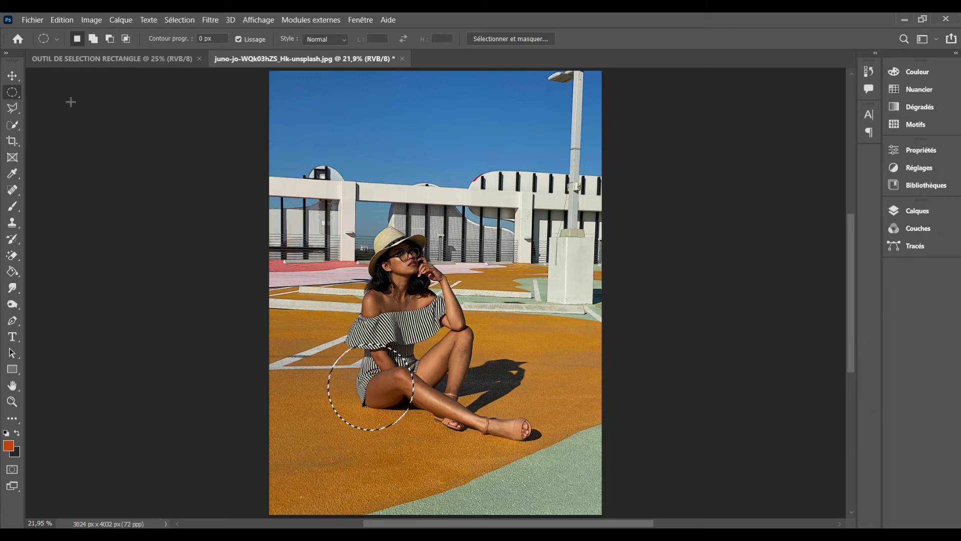
Step: Move the pixels inside the circular selection from the woman's hip up into the blue sky with the Move tool
click(16, 76)
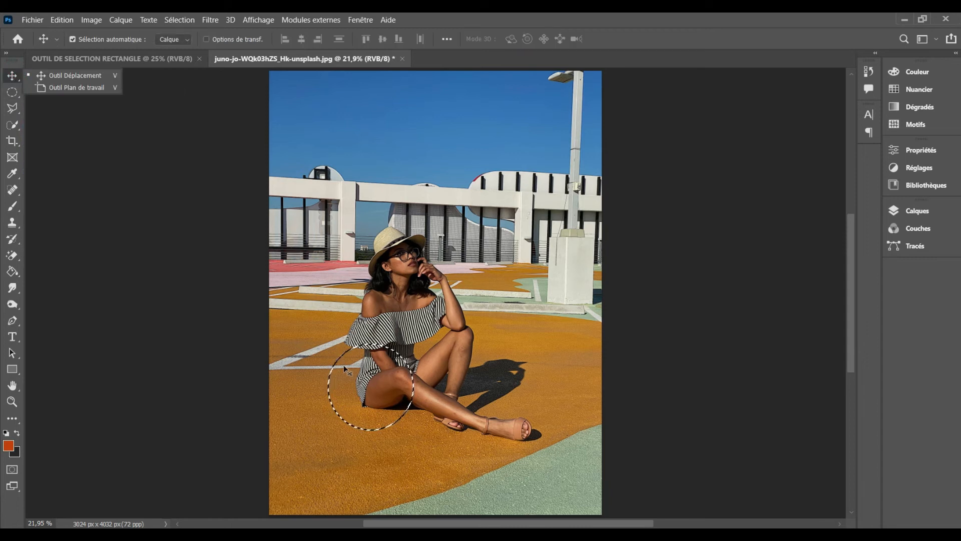
click(373, 381)
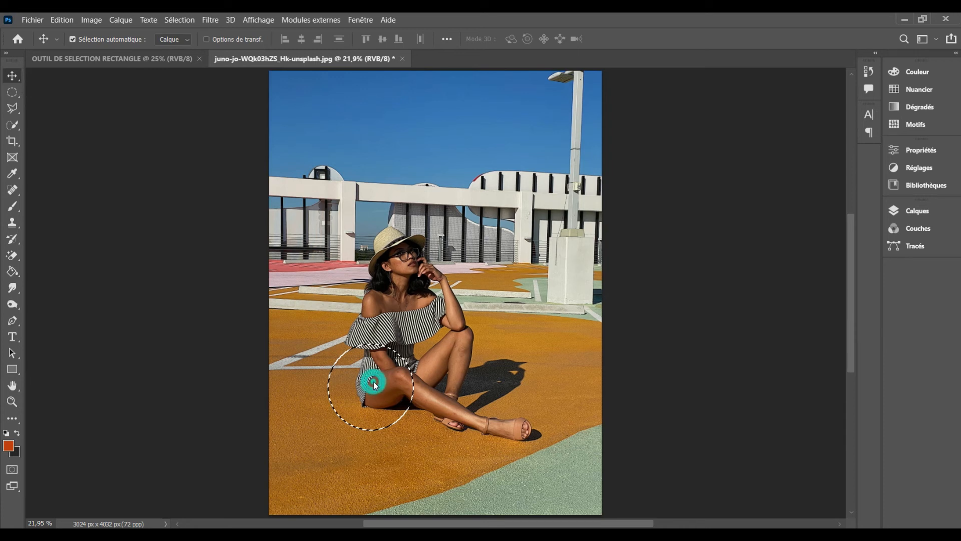
drag(373, 382, 410, 129)
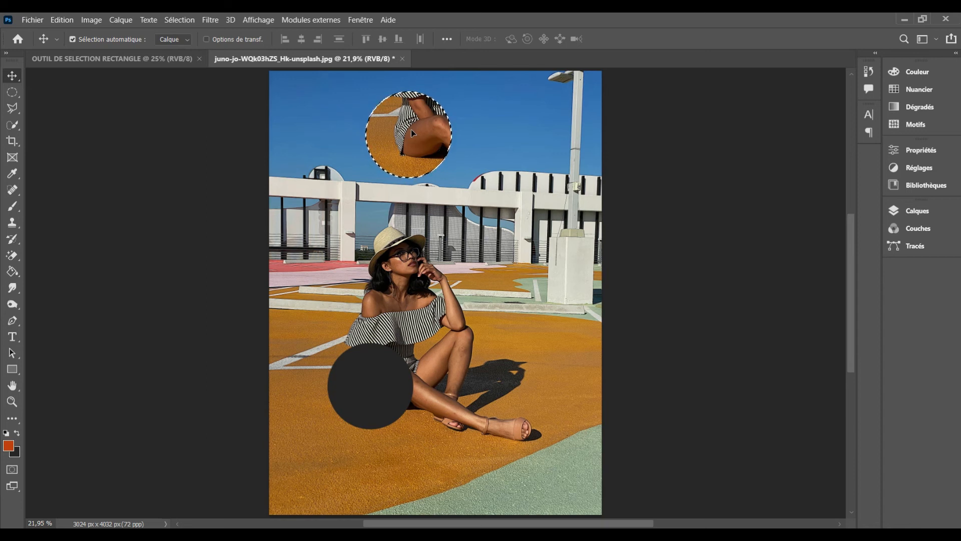
Step: Undo the pixel move and the selection nudges, and clear the circular selection
key(ctrl)
key(ctrl+z)
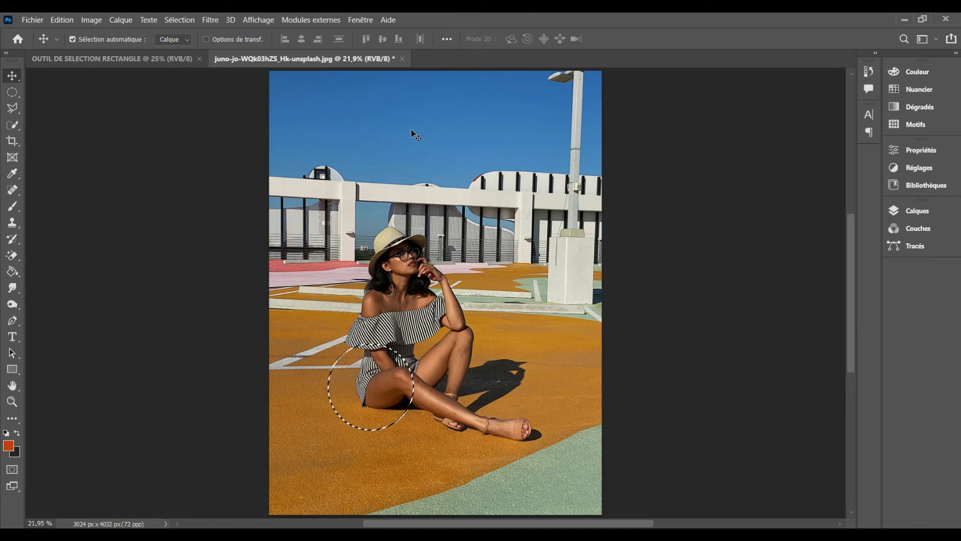
key(ctrl+z)
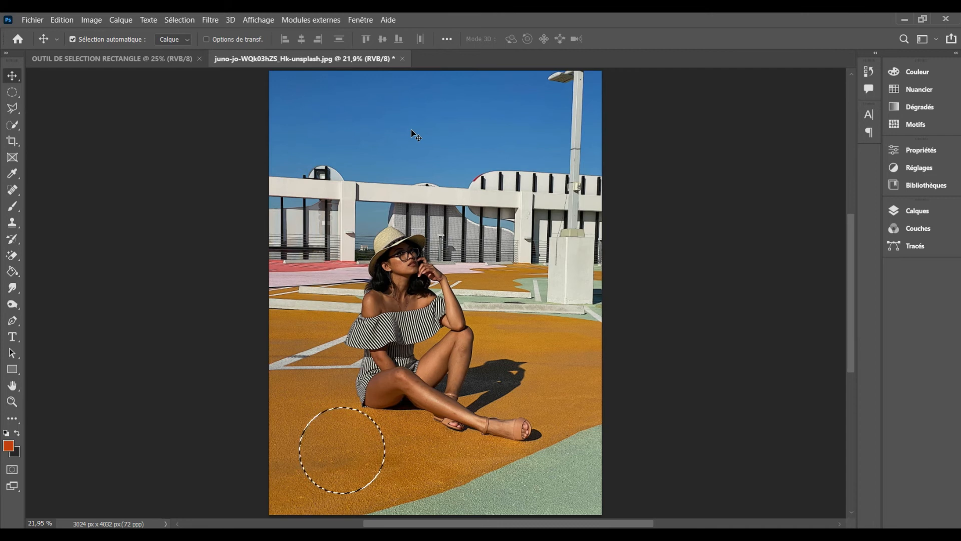
key(ctrl+d)
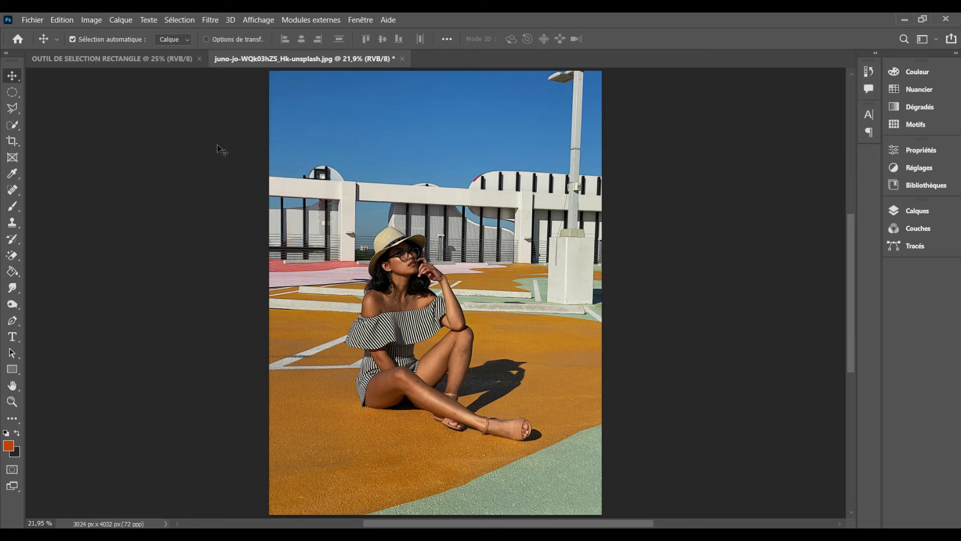
Step: Draw a rectangular marquee selection about 240 by 600 px over the right face of the white lamppost base
click(9, 93)
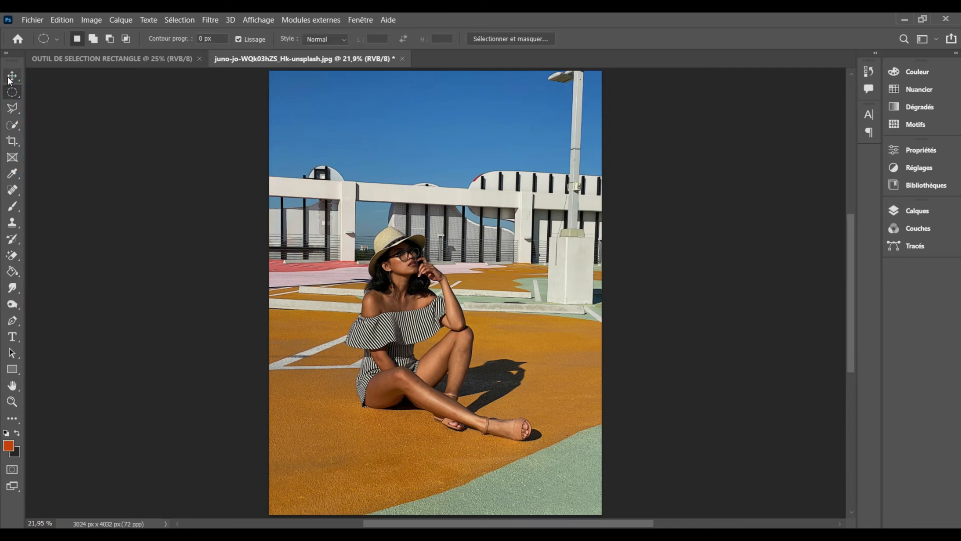
click(9, 80)
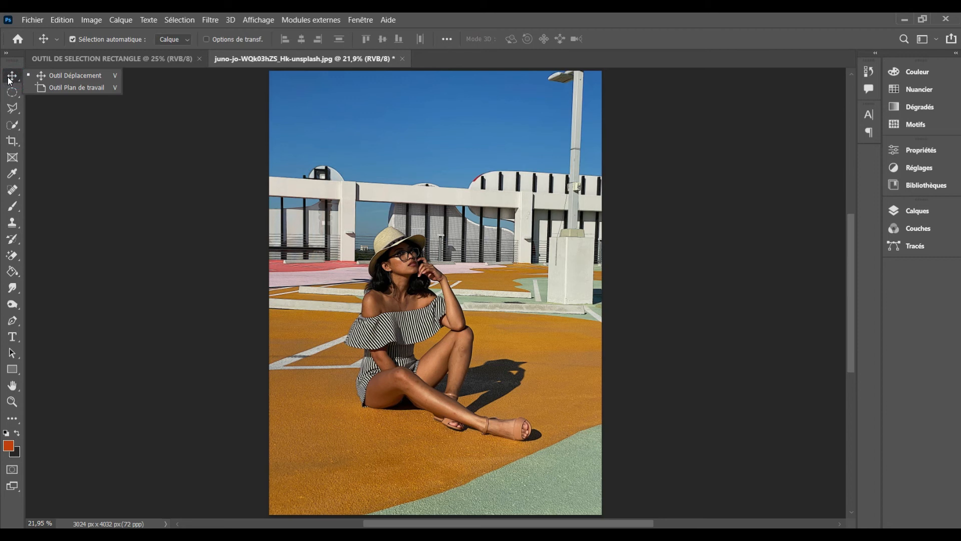
click(10, 93)
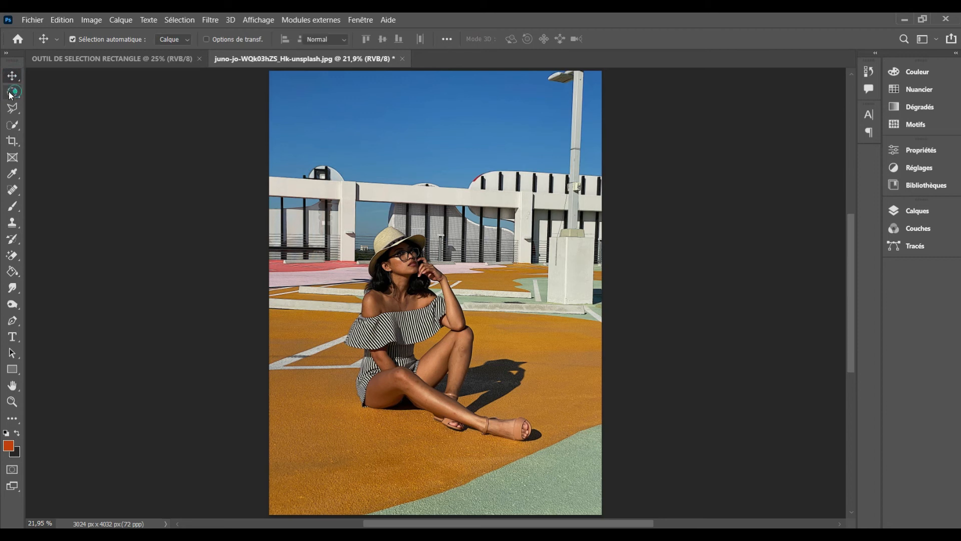
click(10, 93)
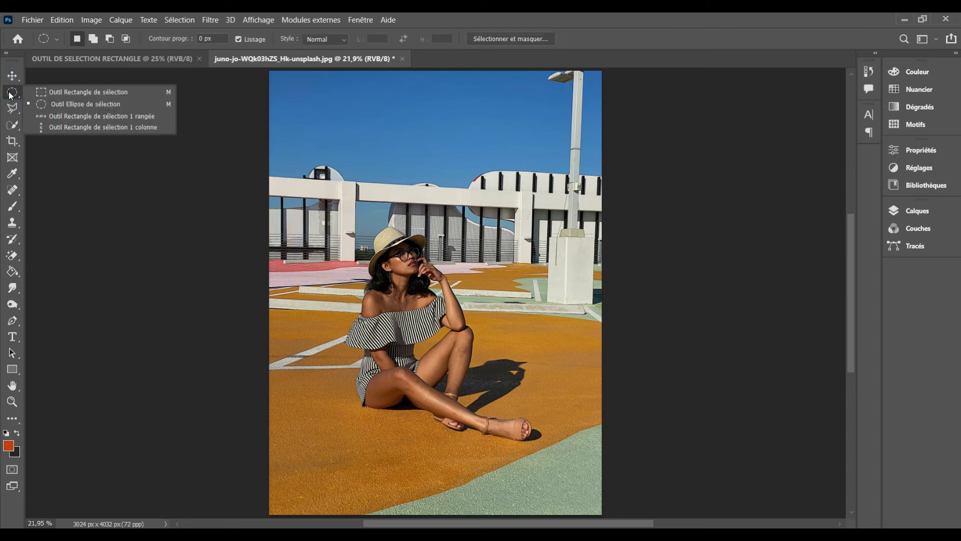
click(78, 90)
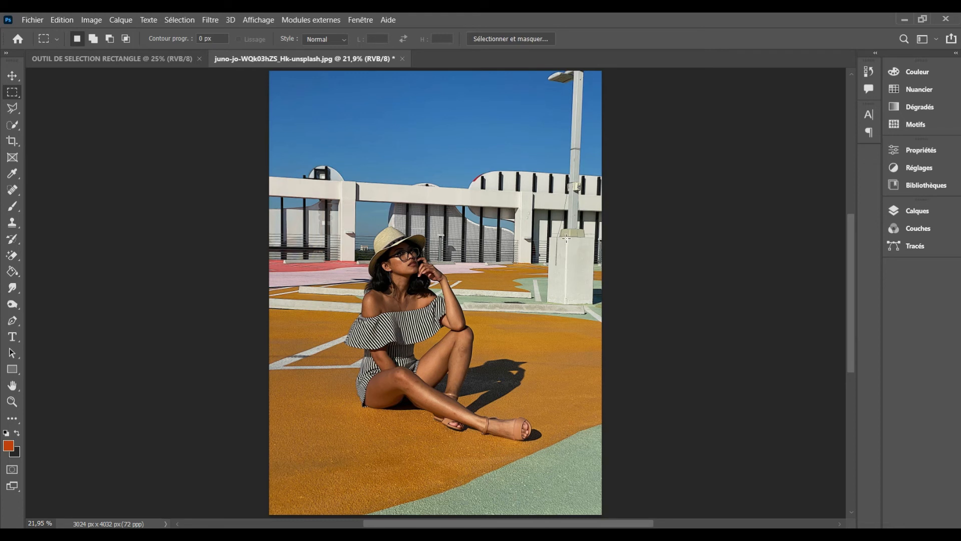
drag(566, 238, 592, 305)
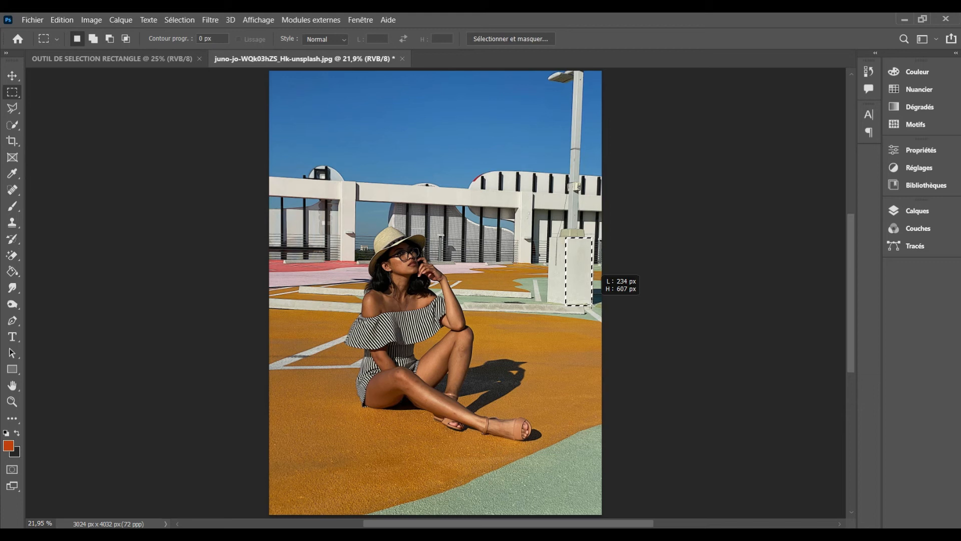
drag(592, 306, 594, 304)
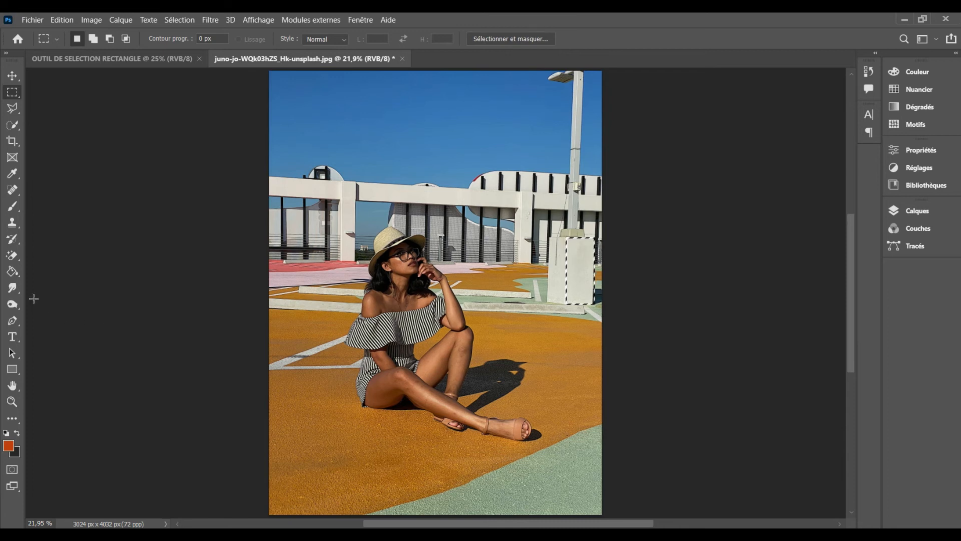
Step: Choose the Paint Bucket tool and set the foreground colour to magenta d509dc
click(11, 272)
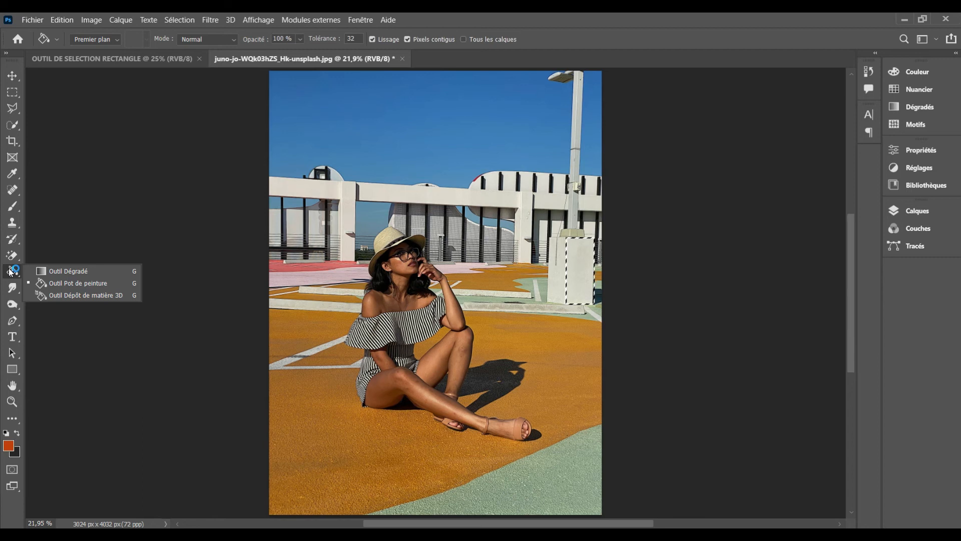
click(10, 447)
click(10, 446)
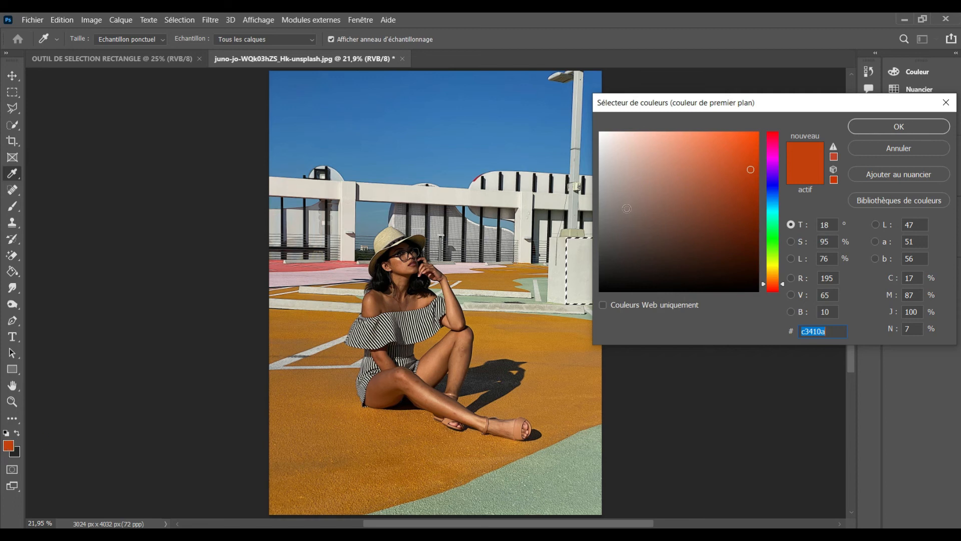
click(744, 157)
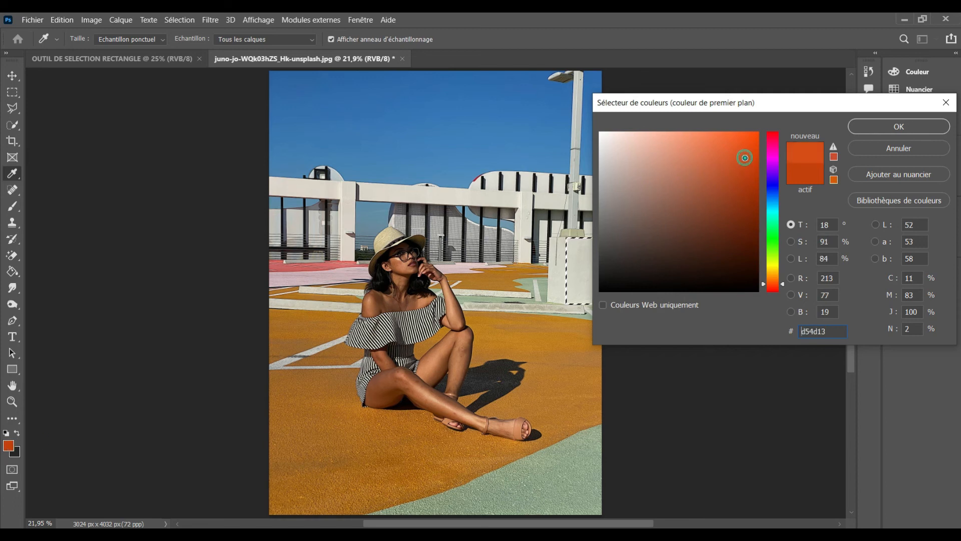
click(750, 192)
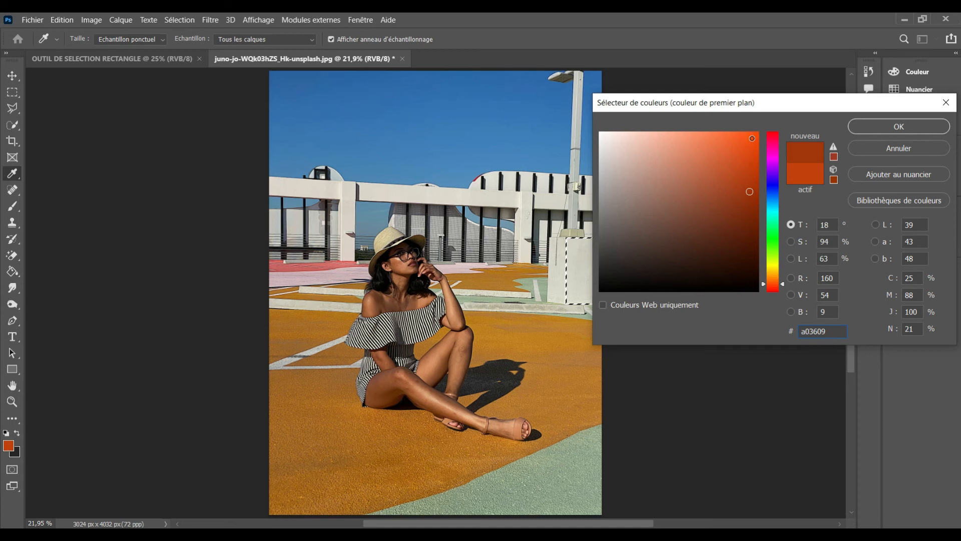
click(751, 138)
click(753, 165)
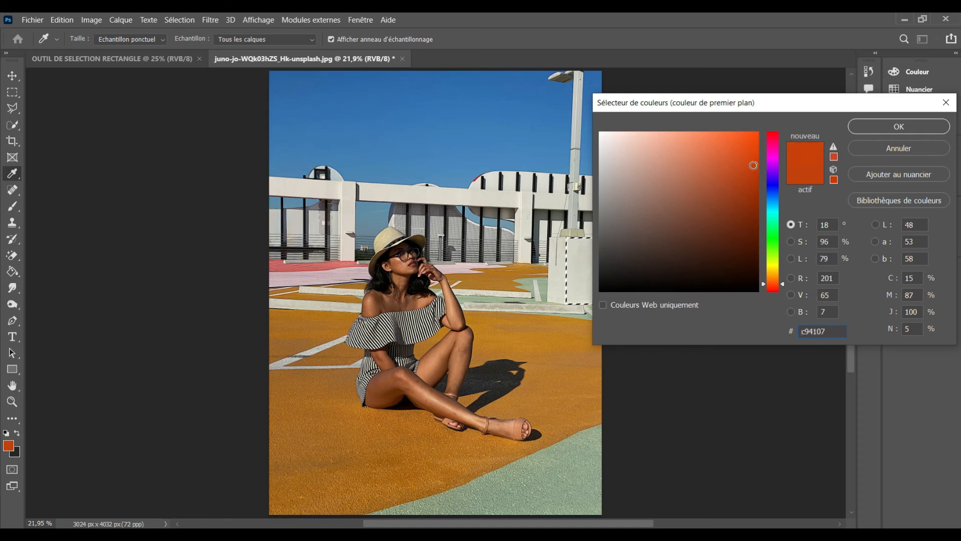
click(774, 160)
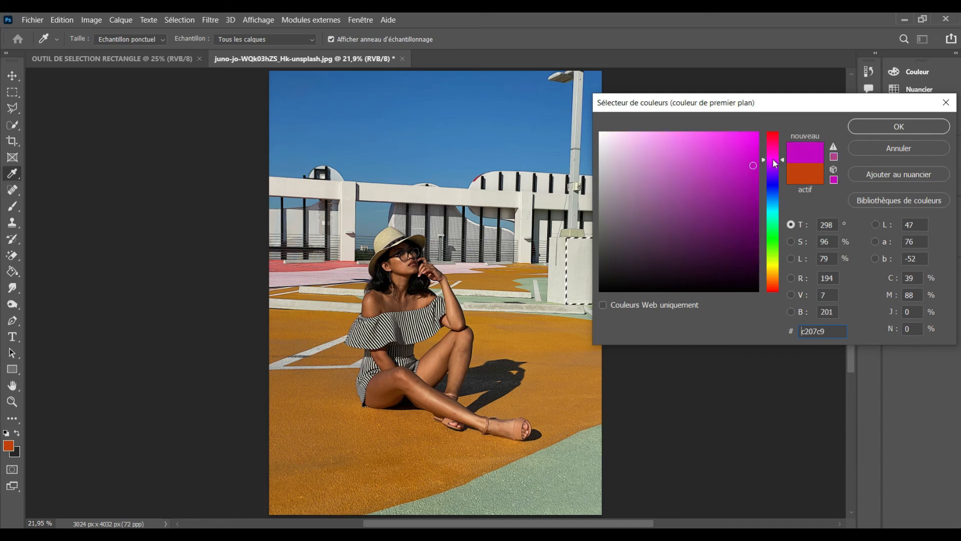
click(753, 154)
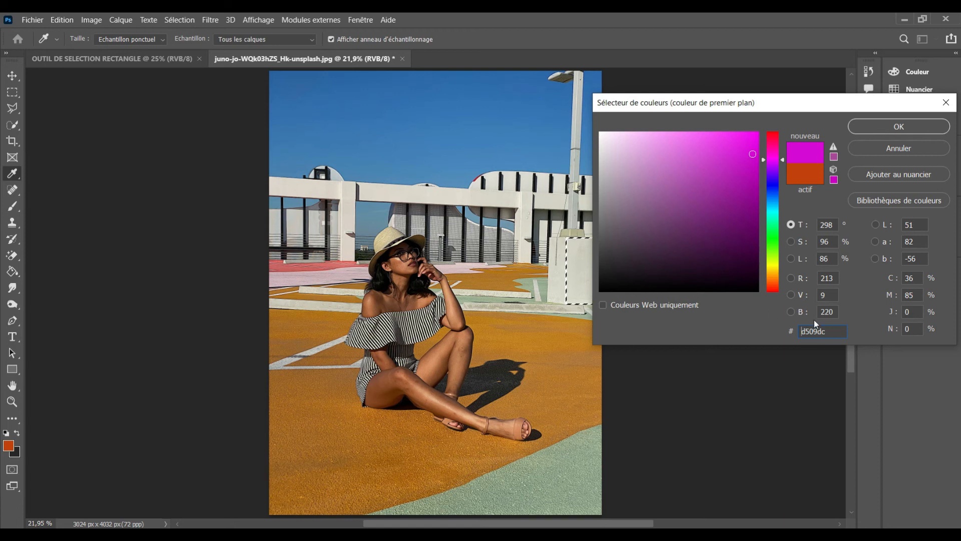
drag(832, 335, 806, 331)
click(899, 126)
Step: Fill the rectangular selection on the lamppost base with the magenta foreground colour and deselect it
key(g)
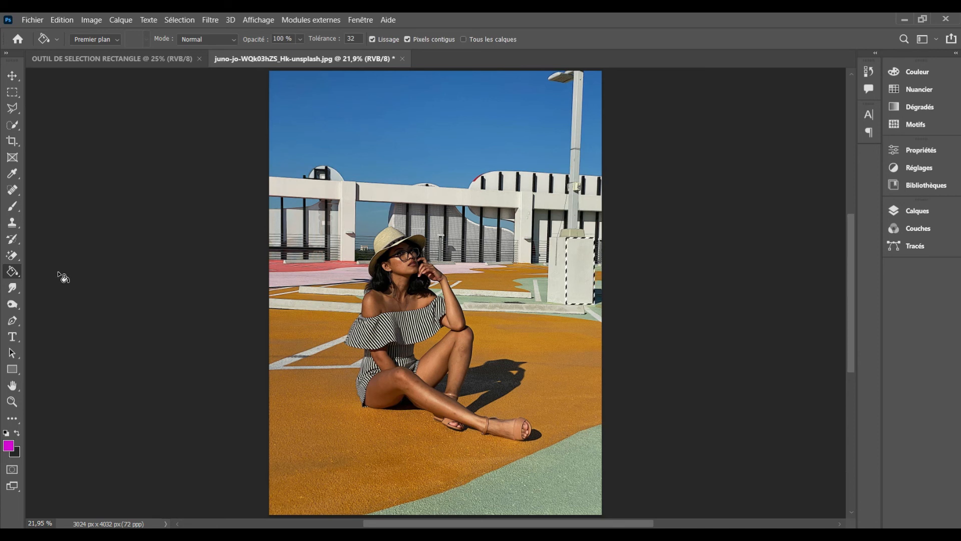
click(581, 278)
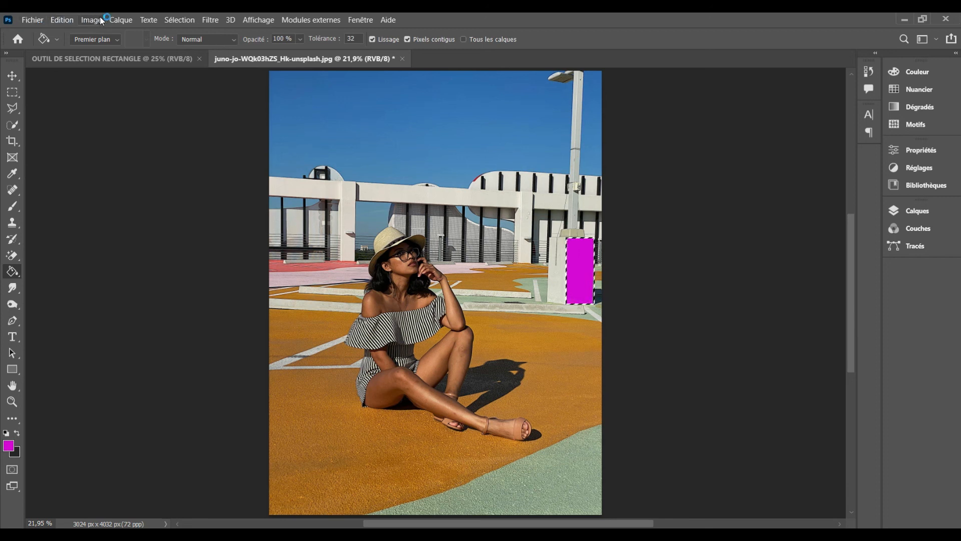
click(181, 21)
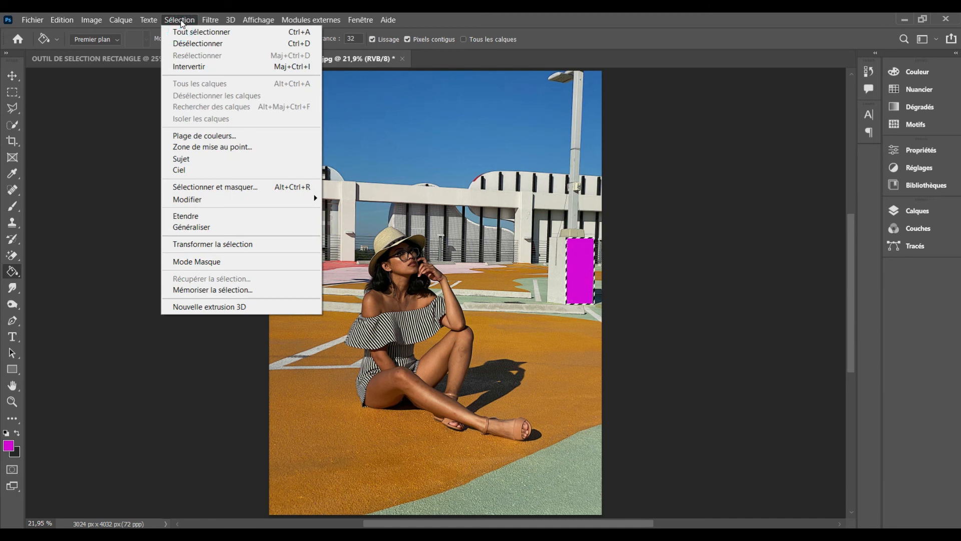
click(218, 44)
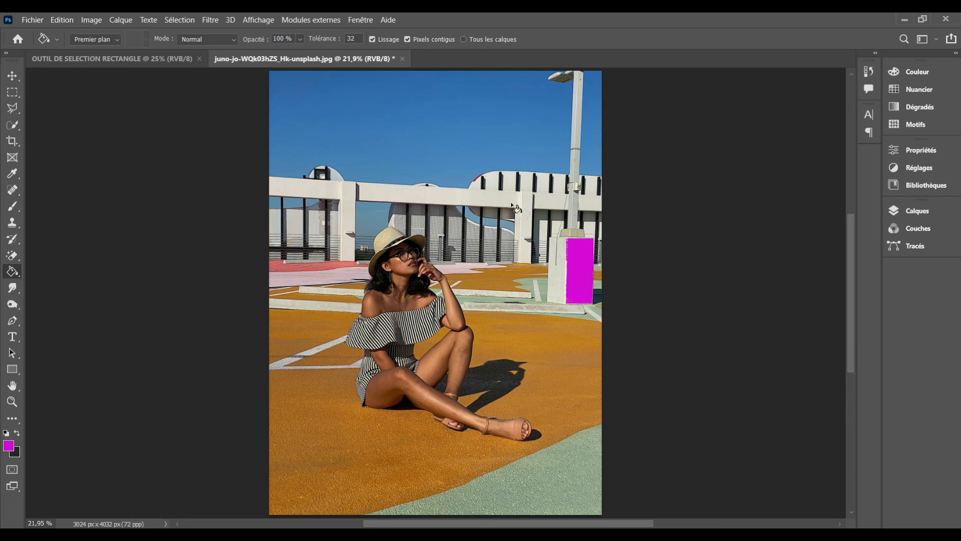
Step: Fill the white beams, pillars and rounded tops of the background structure with magenta, without any active selection
click(314, 192)
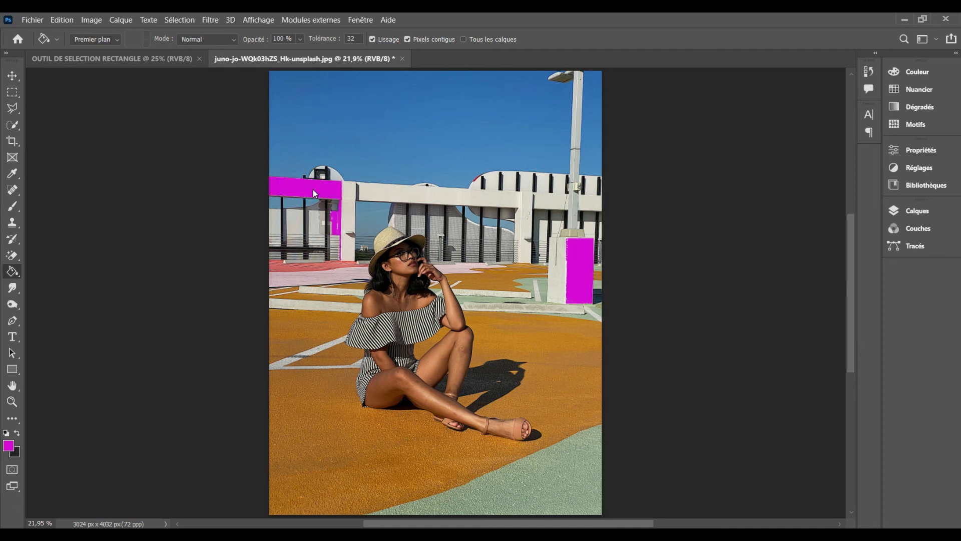
click(351, 195)
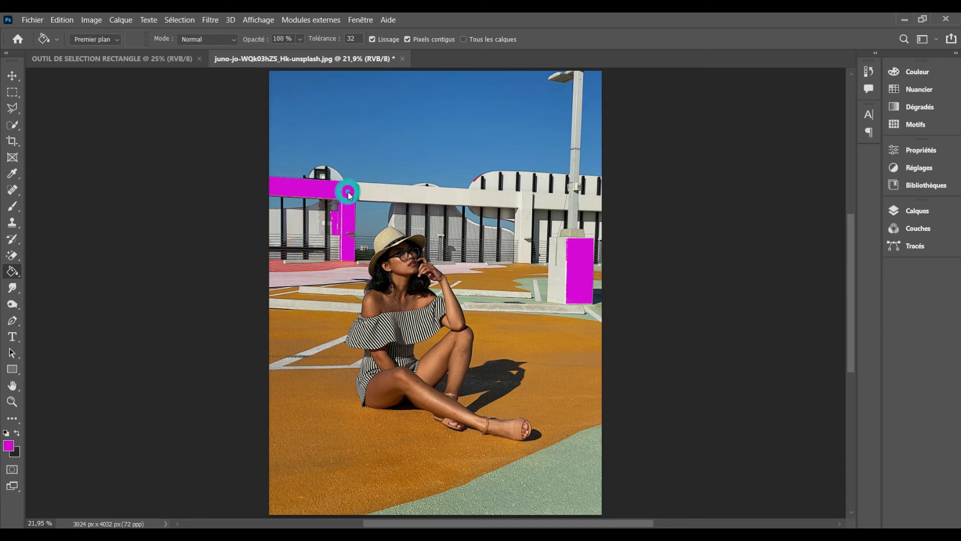
click(377, 198)
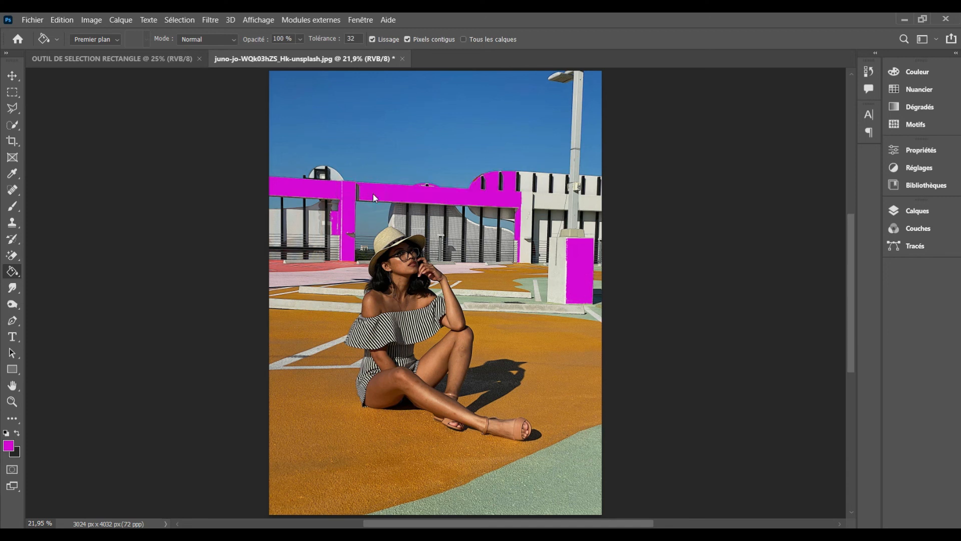
click(525, 205)
click(585, 205)
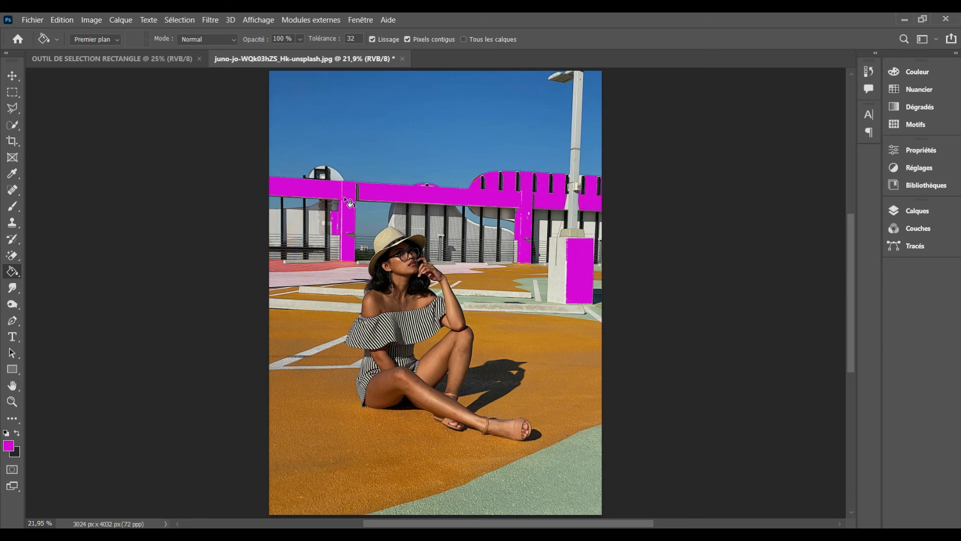
click(338, 176)
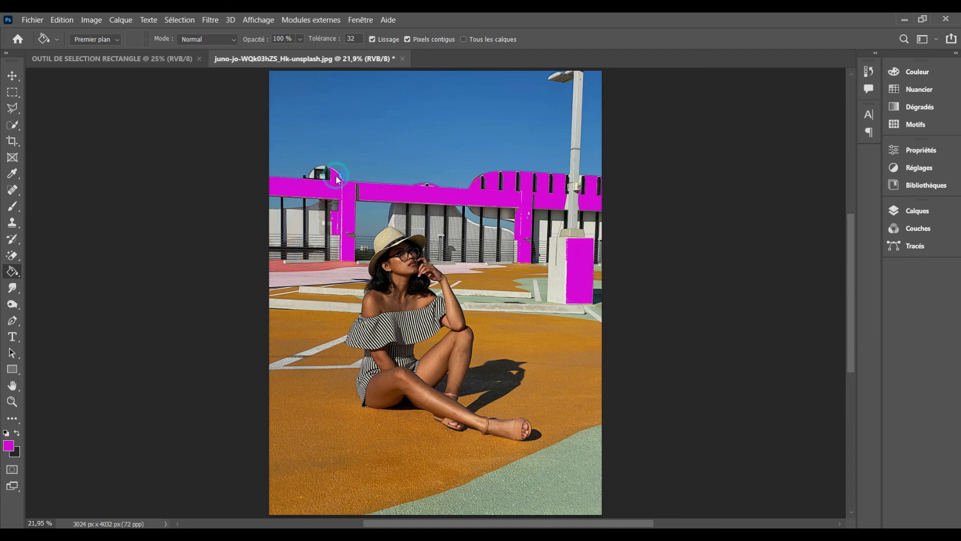